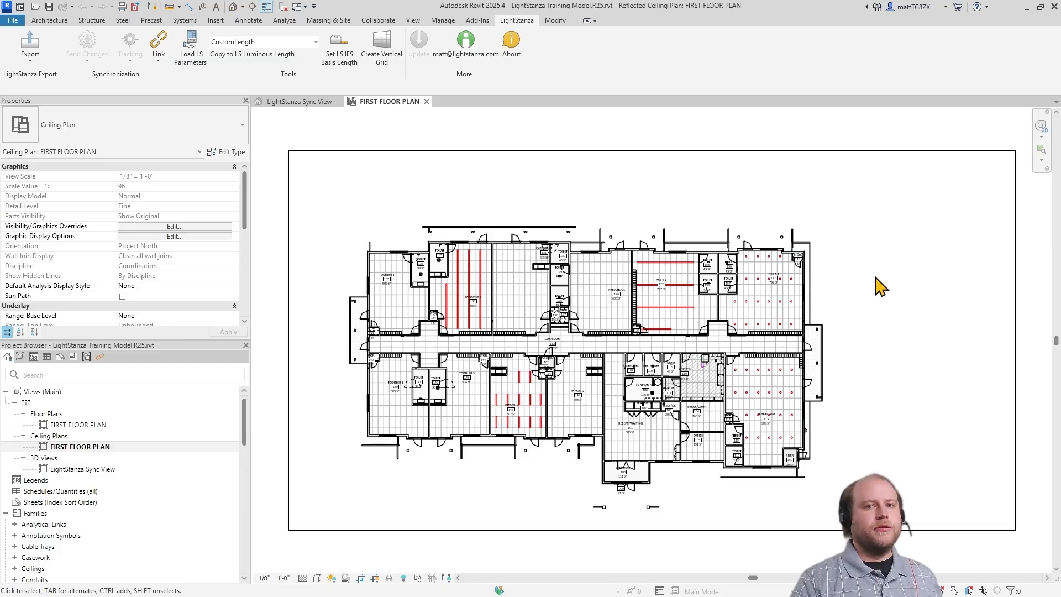
# Step: Select the rooms PRE-K 2 (122) and PRE-K 1 (117) in the ceiling plan and export them to LightStanza as a lighting model
pyautogui.scroll(5, 887, 281)
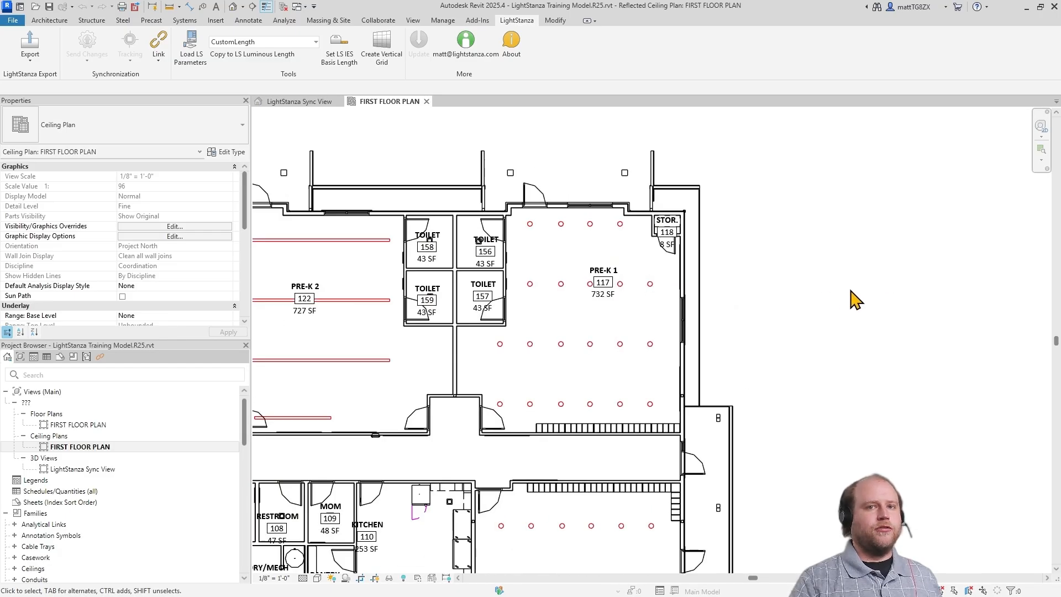
pyautogui.moveTo(831, 319); pyautogui.dragTo(950, 346, button='middle')
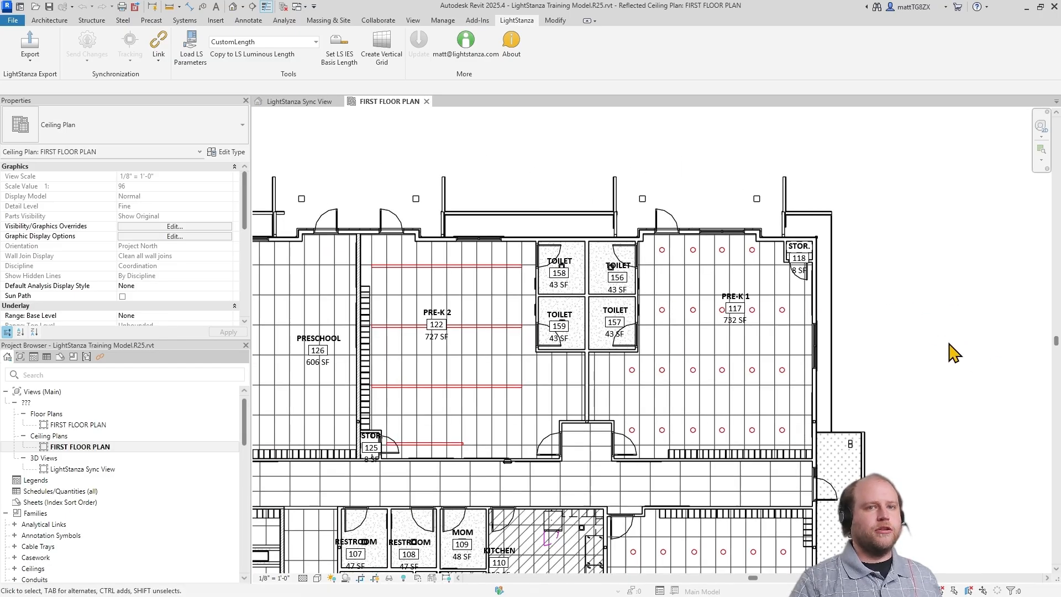
pyautogui.click(34, 58)
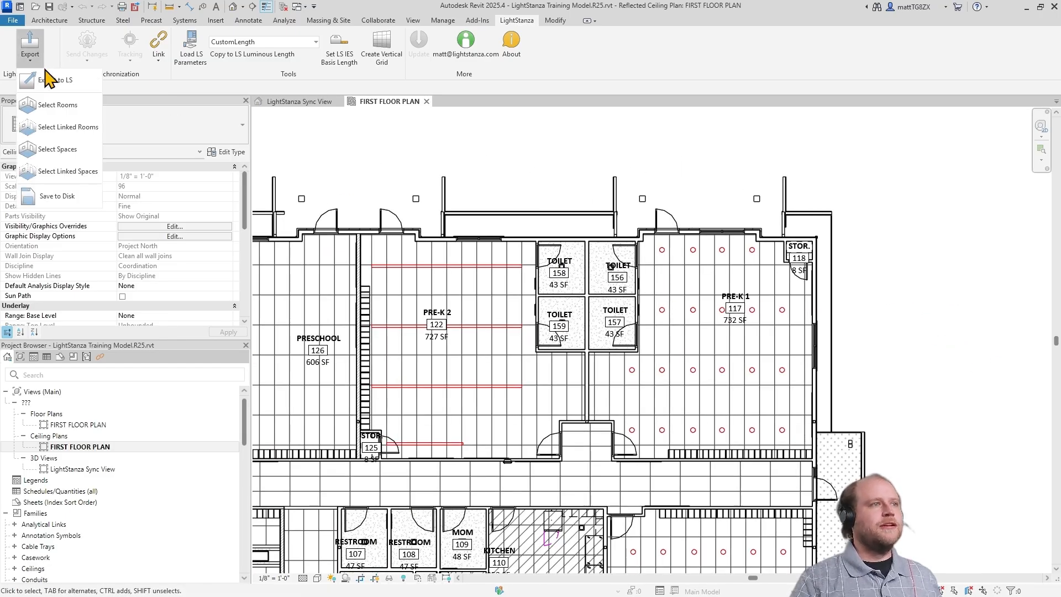
pyautogui.click(90, 110)
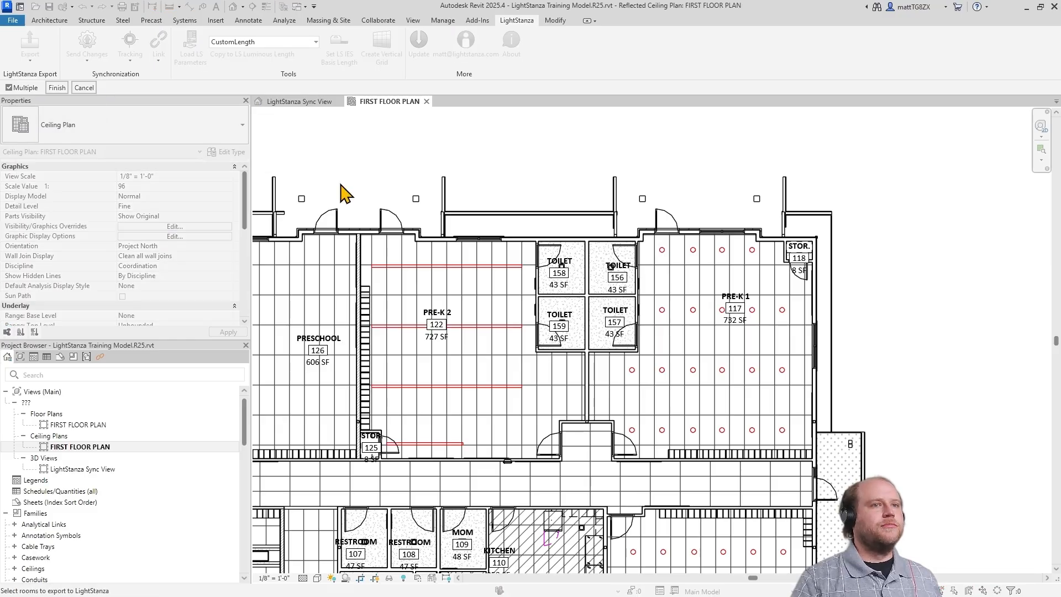
pyautogui.click(442, 331)
pyautogui.click(736, 305)
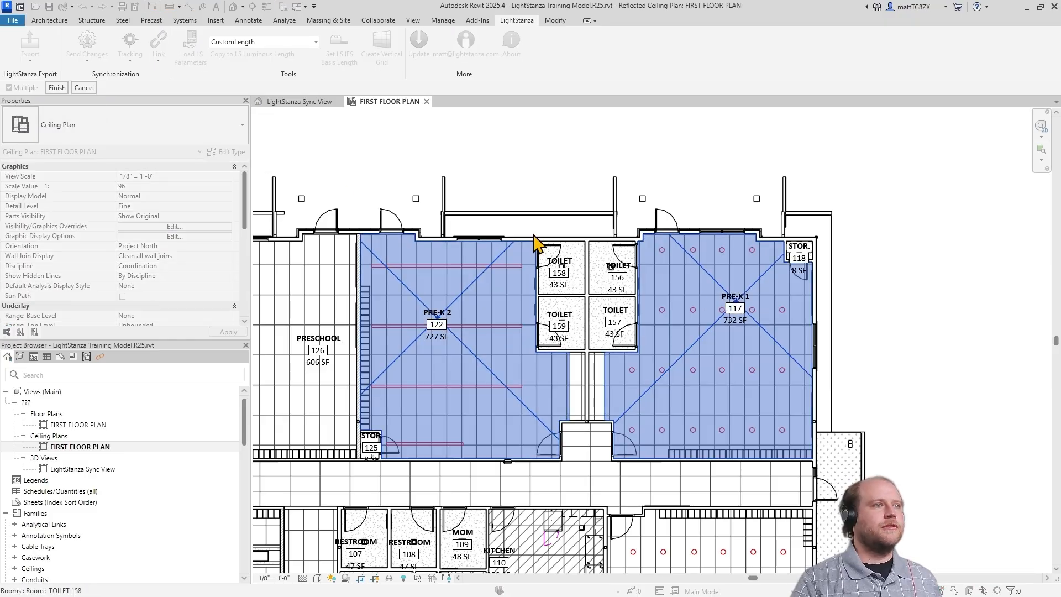
pyautogui.click(58, 87)
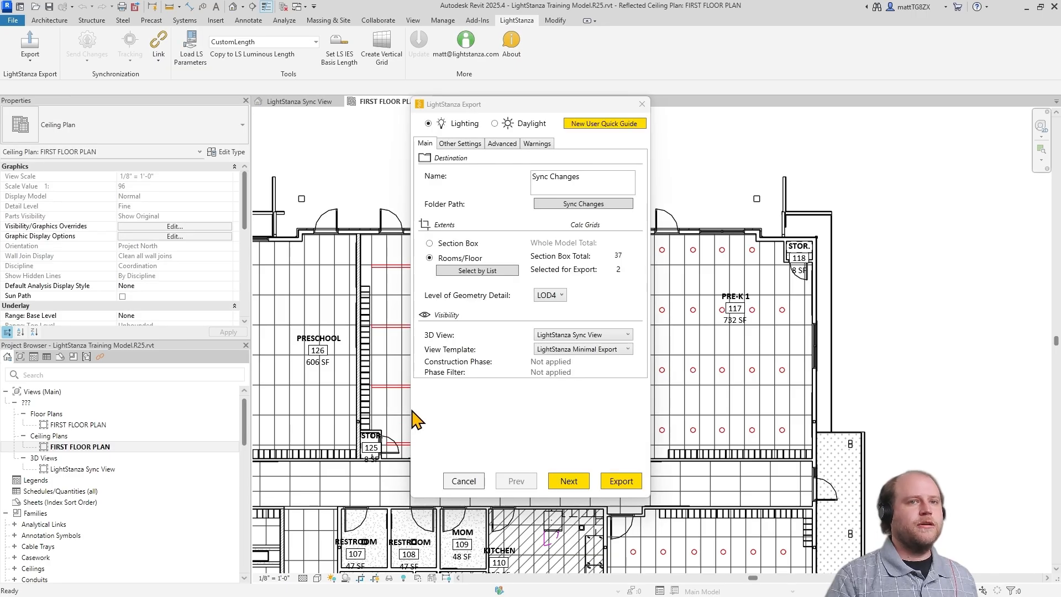
pyautogui.click(630, 489)
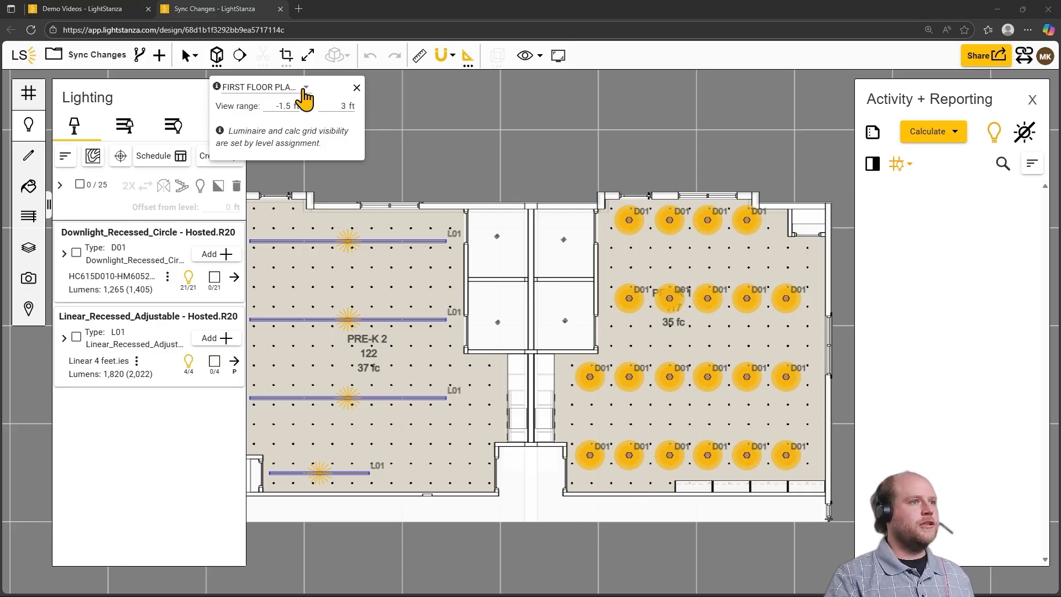
# Step: Close the floor plan's view range settings and the Activity + Reporting panel
pyautogui.click(356, 88)
pyautogui.moveTo(363, 122); pyautogui.dragTo(459, 114)
pyautogui.scroll(-1, 459, 114)
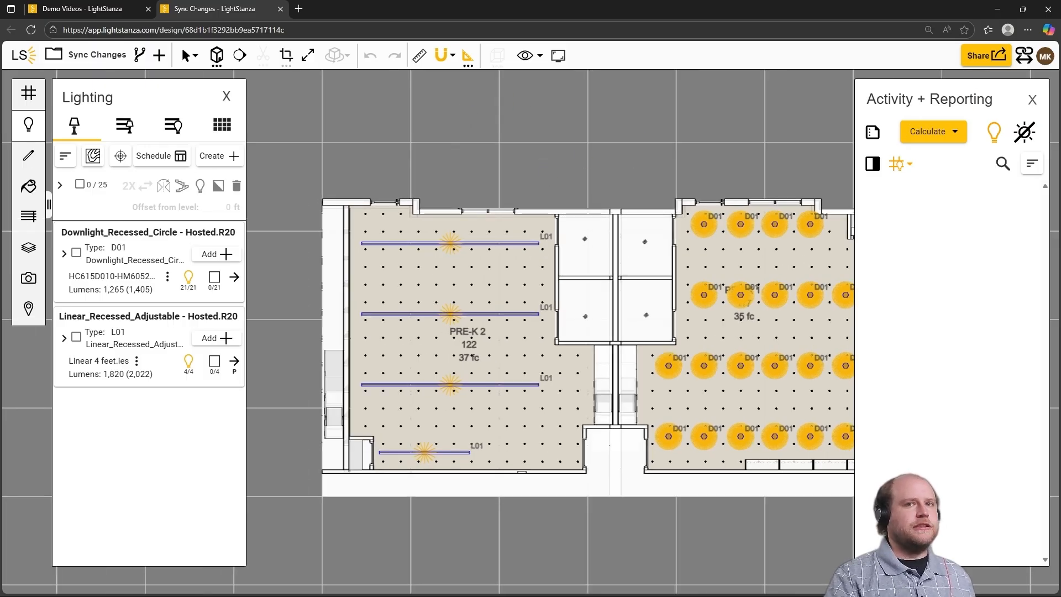
pyautogui.click(1031, 100)
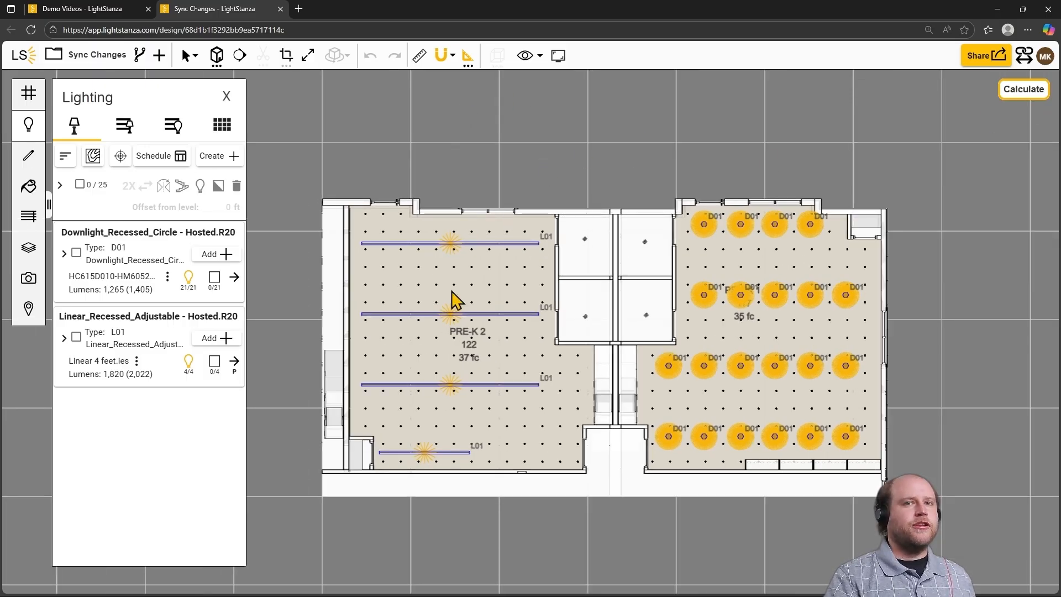
# Step: Unlock the position of the four linear L01 luminaires in PRE-K 2 and rotate them slightly counterclockwise
pyautogui.moveTo(552, 508); pyautogui.dragTo(327, 133)
pyautogui.rightClick(449, 249)
pyautogui.moveTo(561, 573)
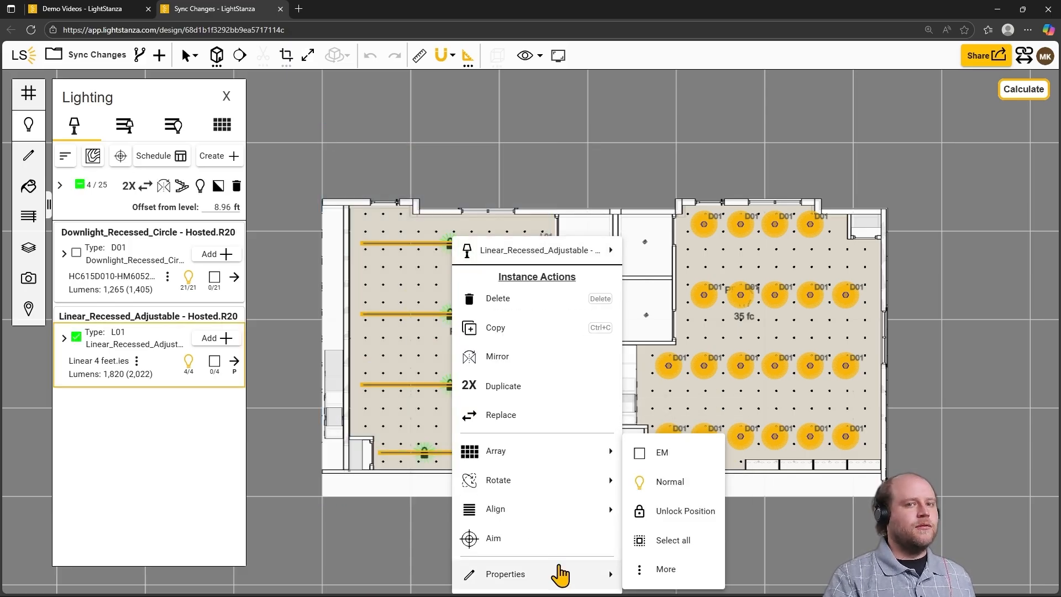
pyautogui.click(701, 517)
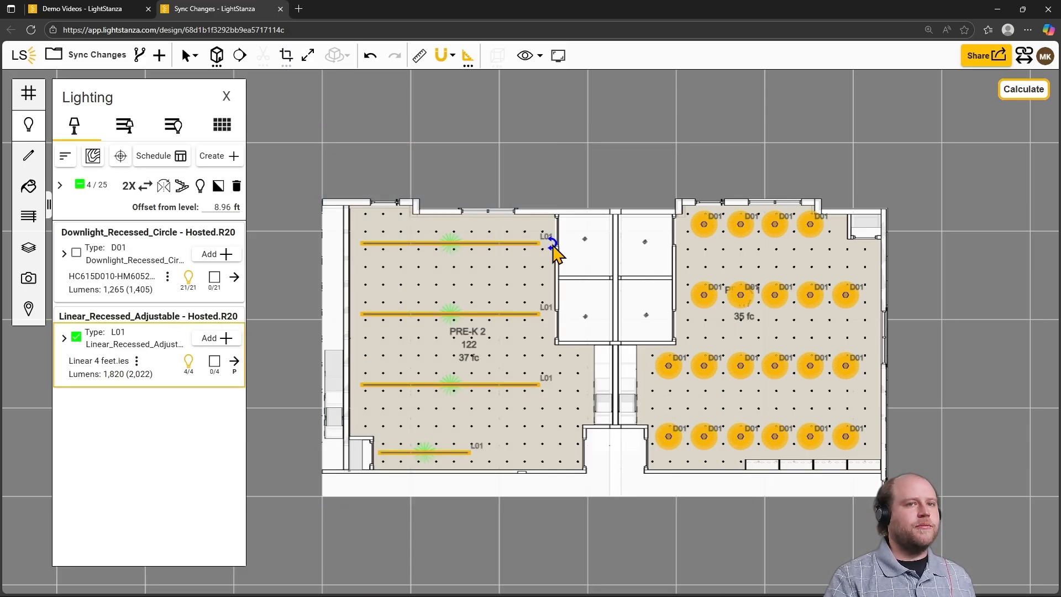
pyautogui.moveTo(552, 248); pyautogui.dragTo(549, 232)
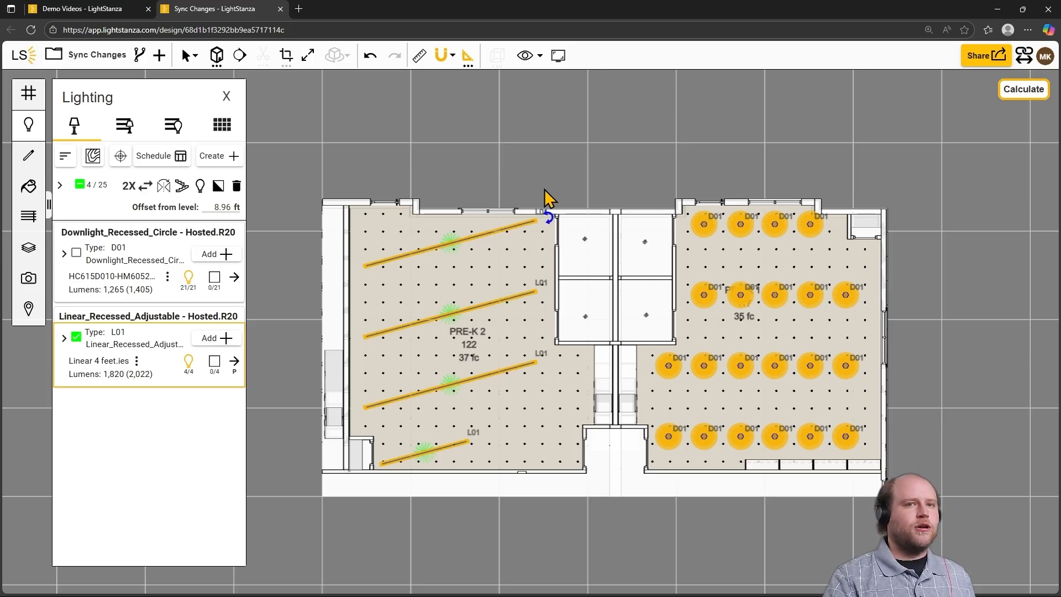
pyautogui.click(556, 153)
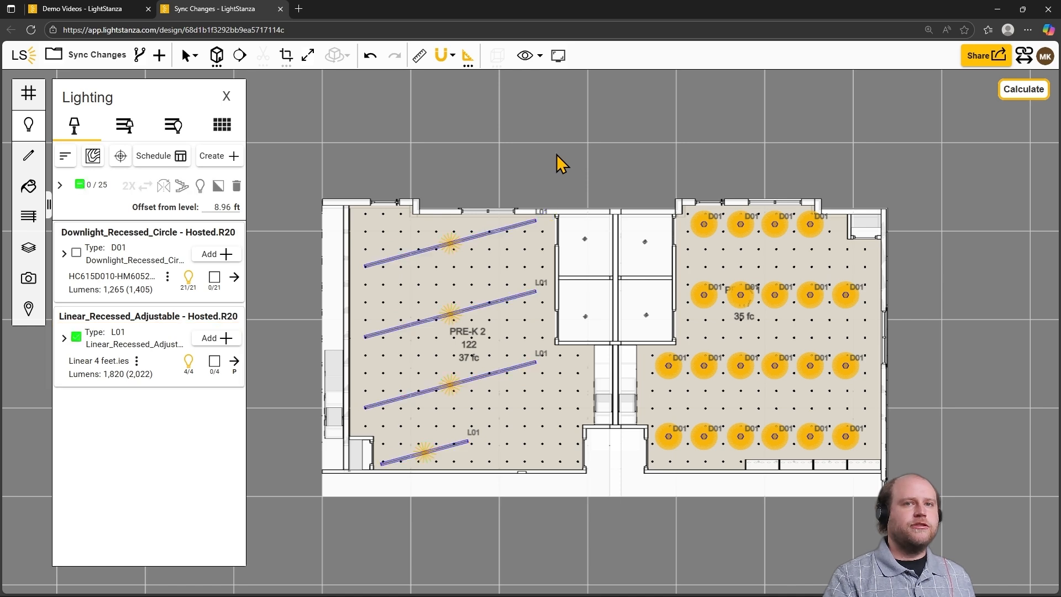
# Step: Move the shortest L01 luminaire in PRE-K 2 about 5 ft to the right and 2 ft up
pyautogui.click(424, 453)
pyautogui.moveTo(424, 458); pyautogui.dragTo(468, 443)
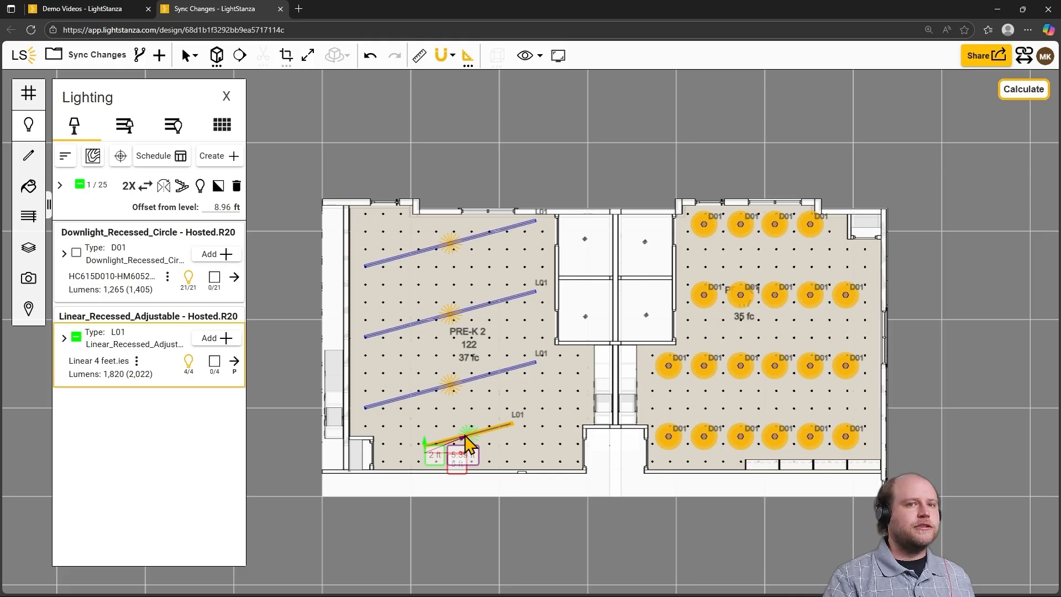
pyautogui.click(827, 508)
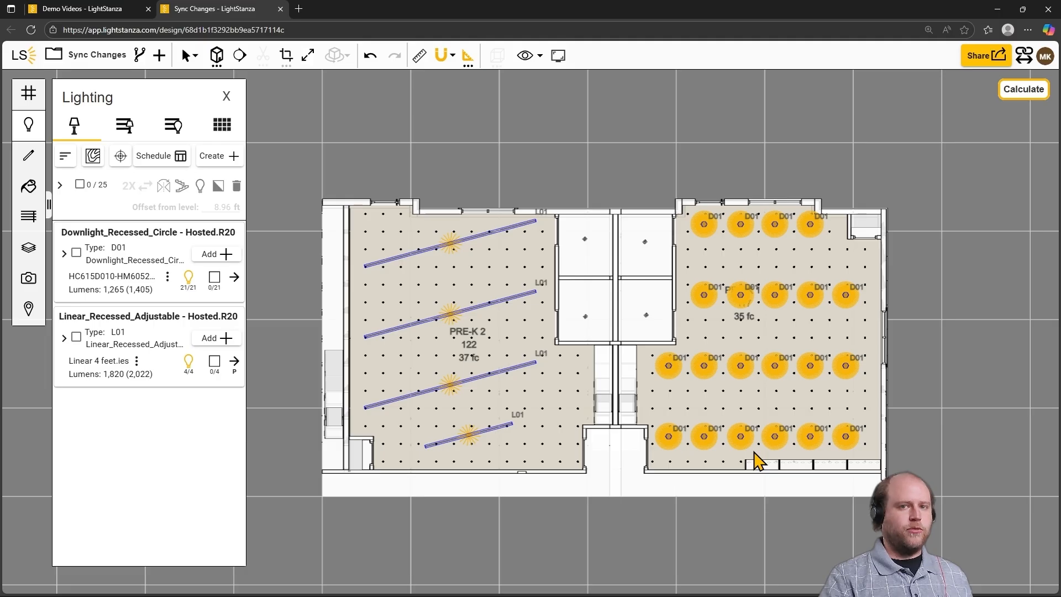
# Step: Delete the first, third and fifth columns of D01 downlights in PRE-K 1
pyautogui.moveTo(752, 450); pyautogui.dragTo(738, 221)
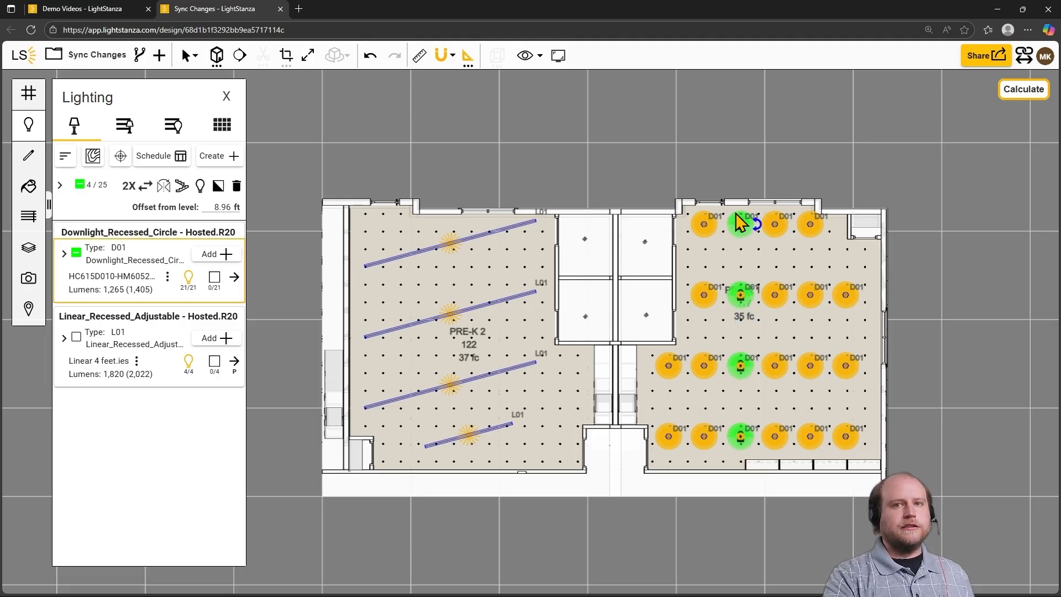
pyautogui.press('Delete')
pyautogui.moveTo(821, 467); pyautogui.dragTo(806, 217)
pyautogui.press('Delete')
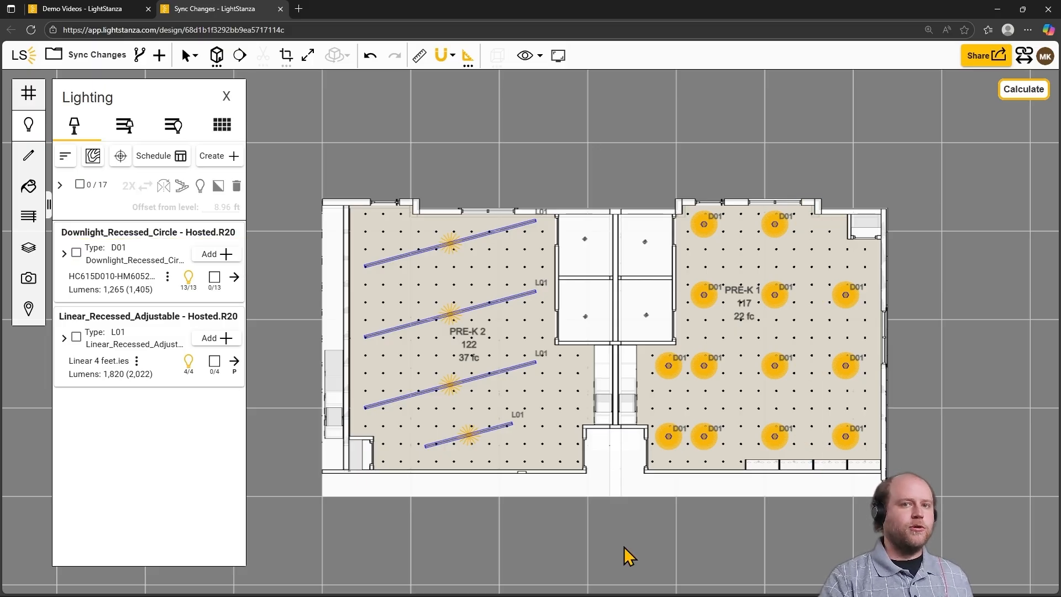
pyautogui.moveTo(691, 480); pyautogui.dragTo(654, 332)
pyautogui.press('Delete')
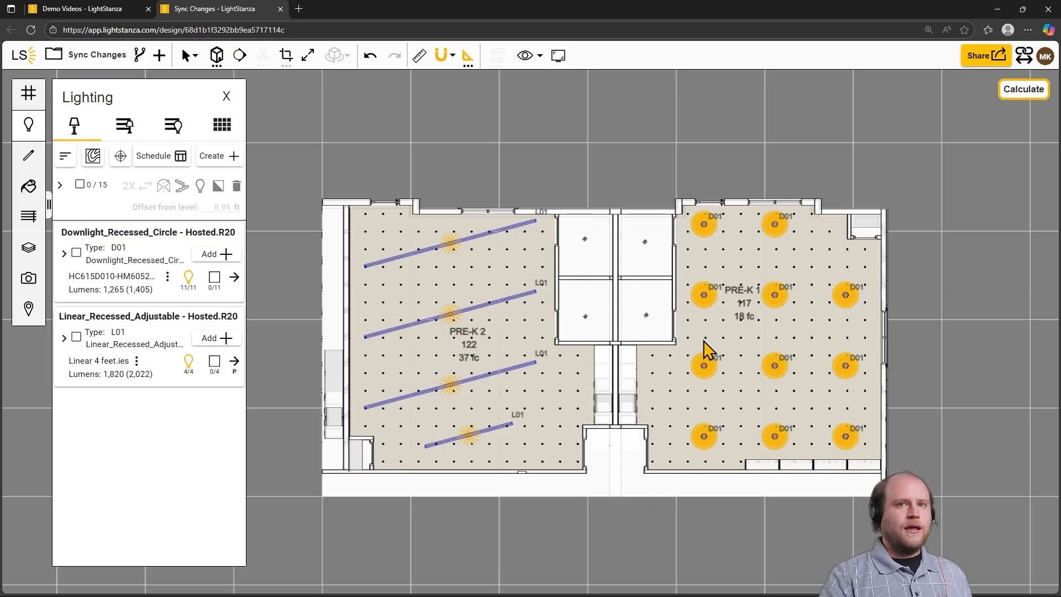
# Step: Run an electric-only grid analysis with Normal luminaire mode and Illuminance results
pyautogui.click(1020, 89)
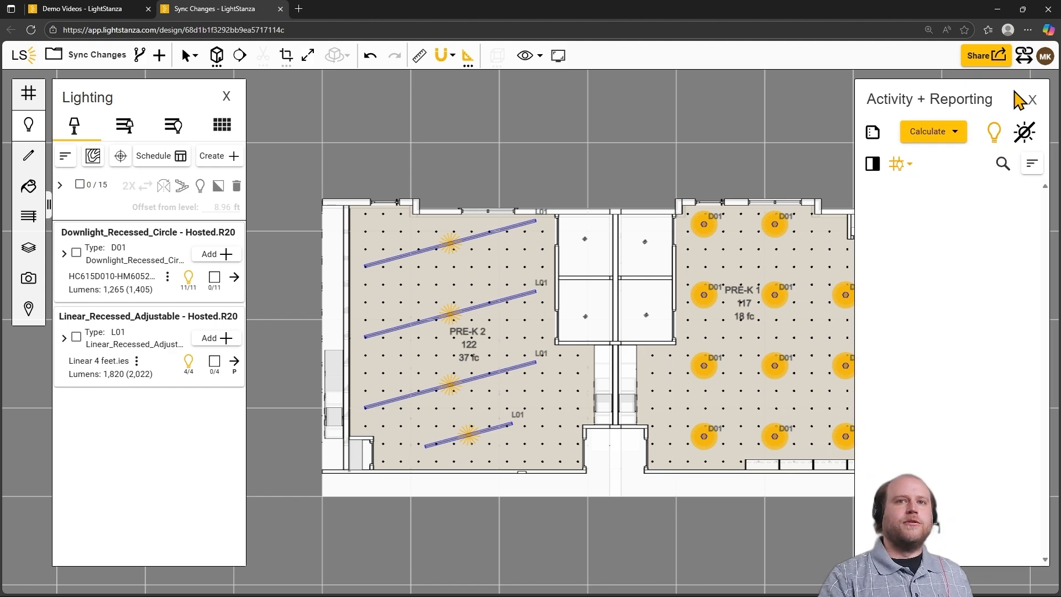
pyautogui.click(957, 132)
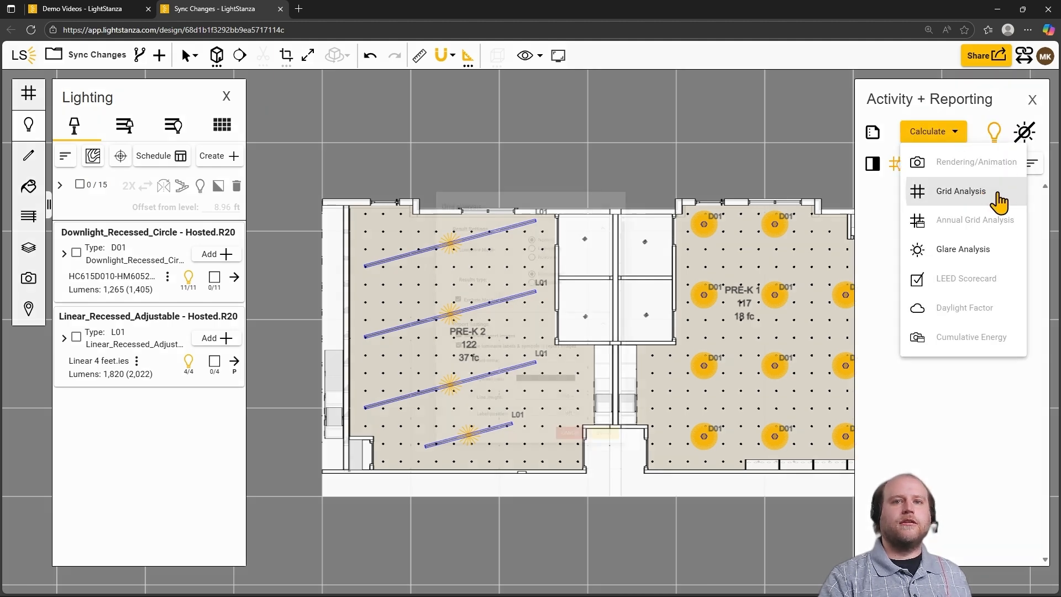
pyautogui.click(998, 194)
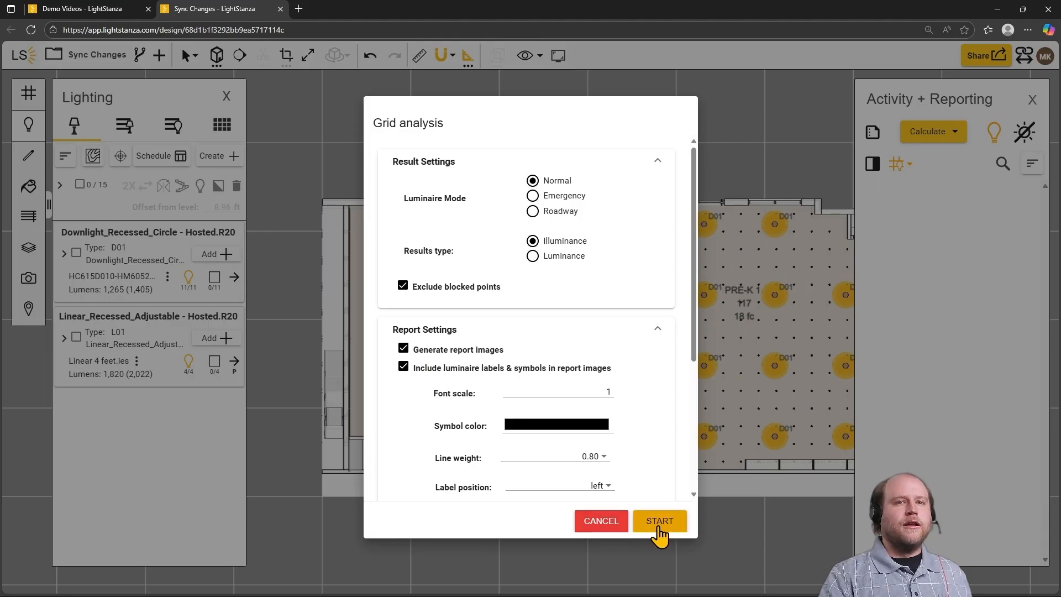
pyautogui.click(660, 525)
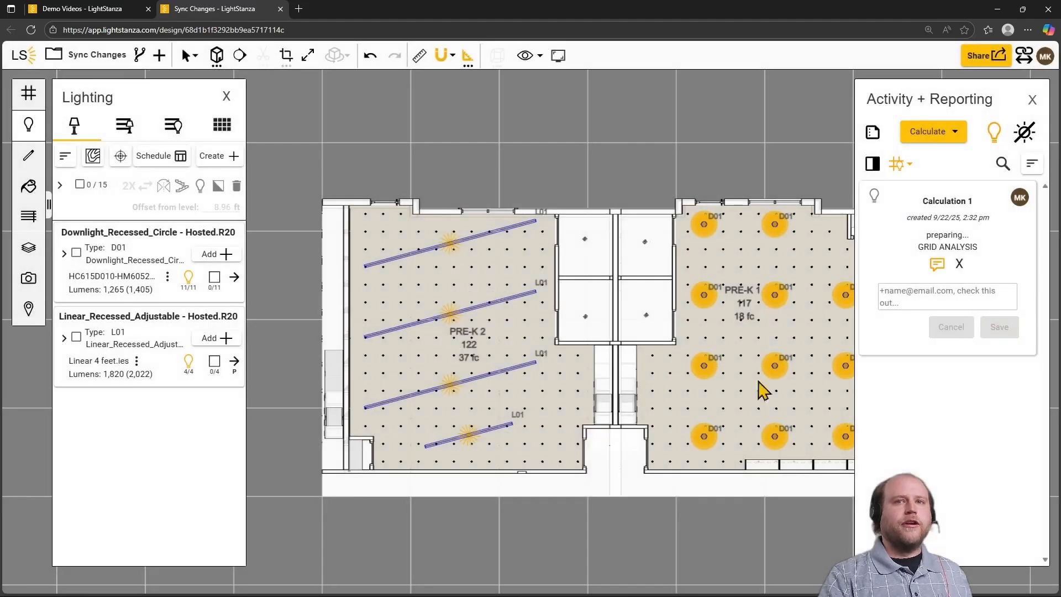
# Step: Include daylight and run a second grid analysis for September 21 at 12 PM
pyautogui.click(1023, 142)
pyautogui.click(943, 134)
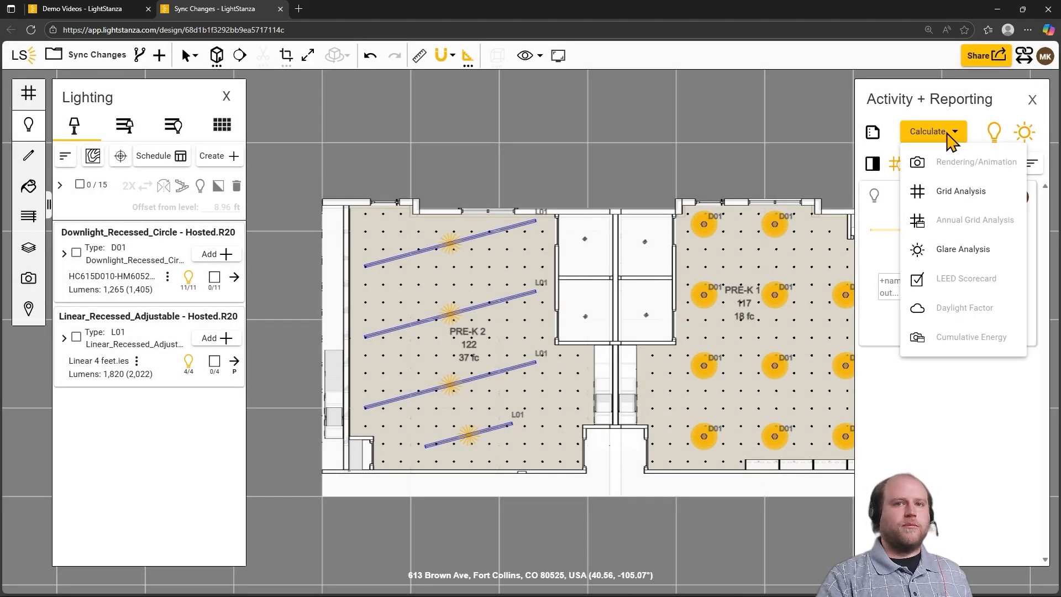
pyautogui.click(989, 194)
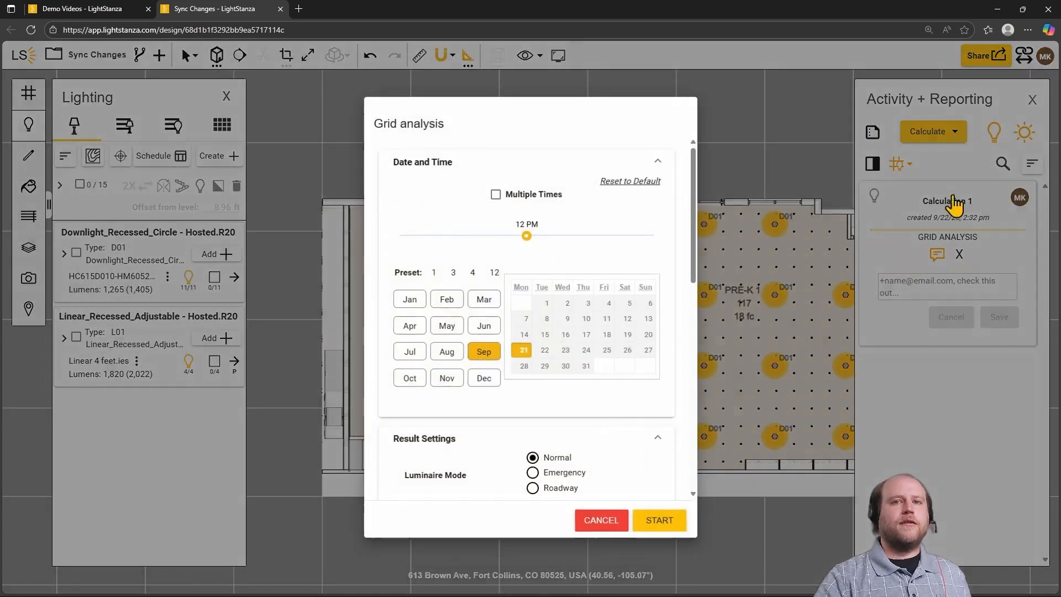
pyautogui.click(641, 524)
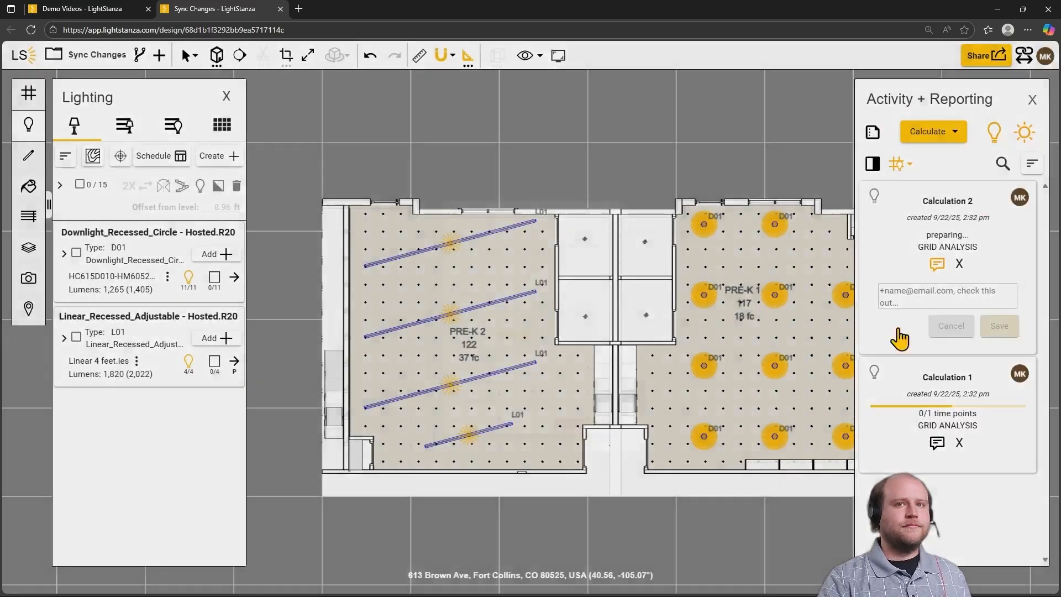
# Step: Rename the first calculation to Electric and the second one to Electric + Daylight
pyautogui.click(961, 377)
pyautogui.write('Electric')
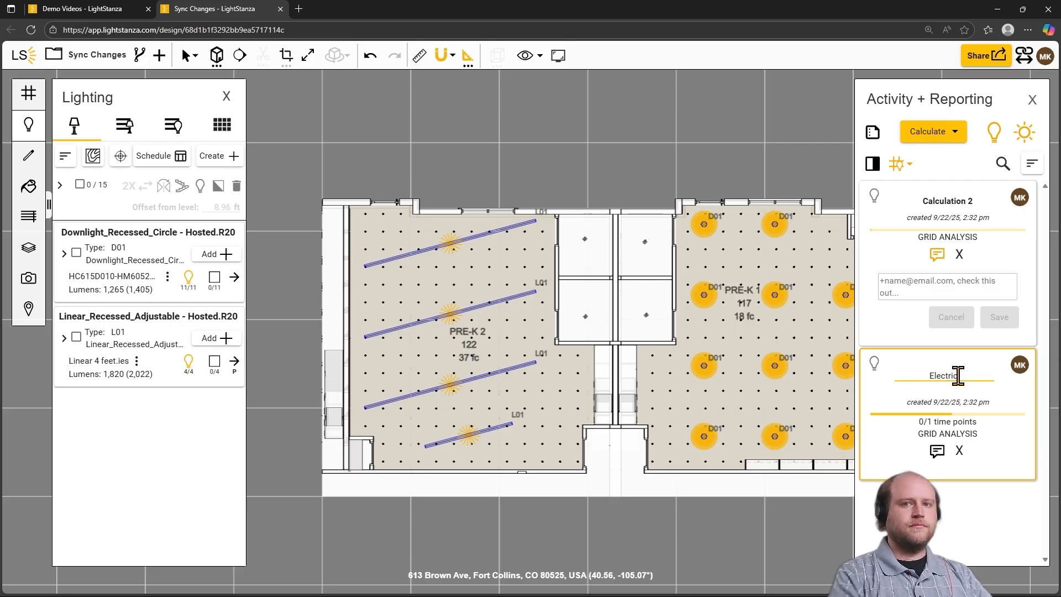
pyautogui.press('Return')
pyautogui.click(948, 201)
pyautogui.write('Electric + Daylight')
pyautogui.press('Return')
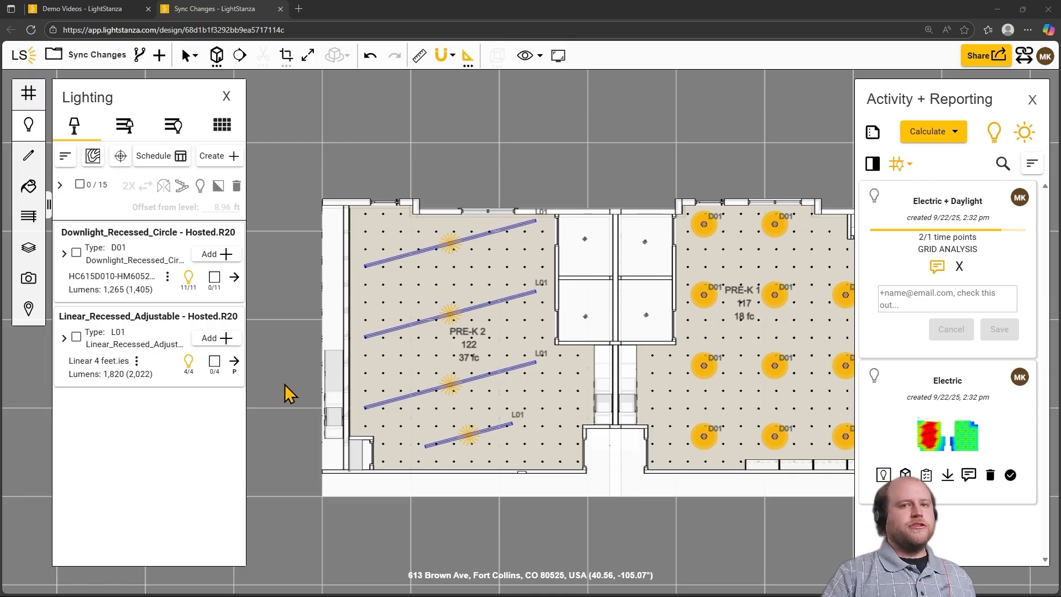
# Step: Send the luminaire changes to Revit and accept their import into the model
pyautogui.moveTo(655, 526); pyautogui.dragTo(613, 523)
pyautogui.scroll(-1, 612, 522)
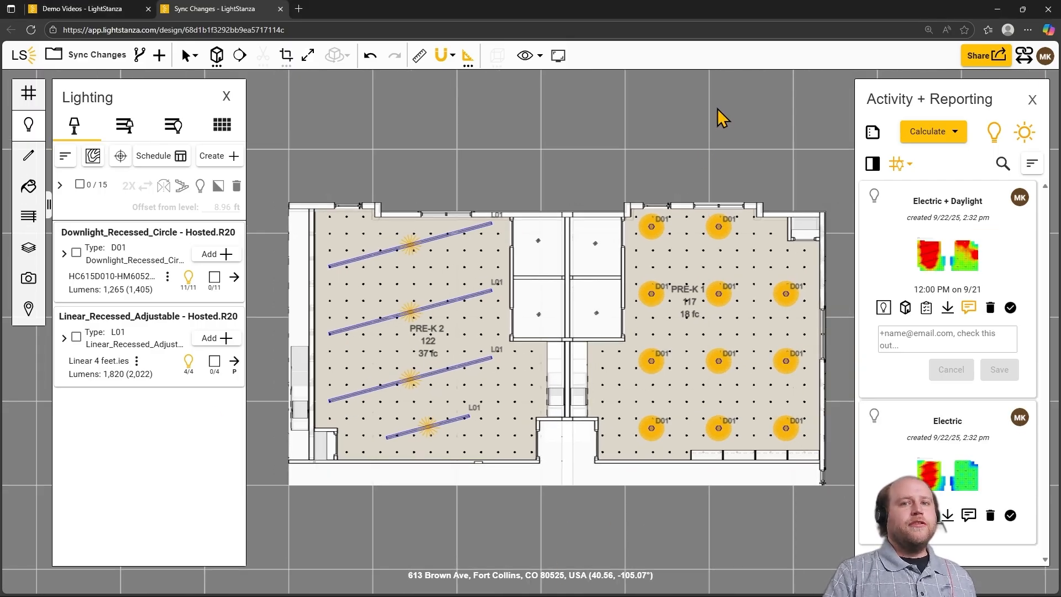
pyautogui.click(1023, 58)
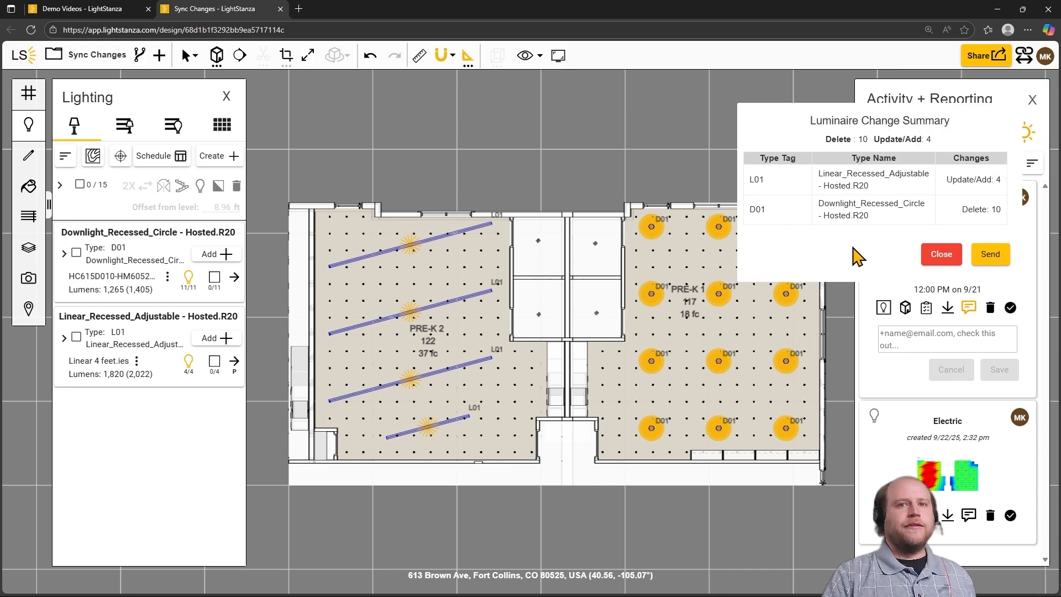
pyautogui.click(991, 255)
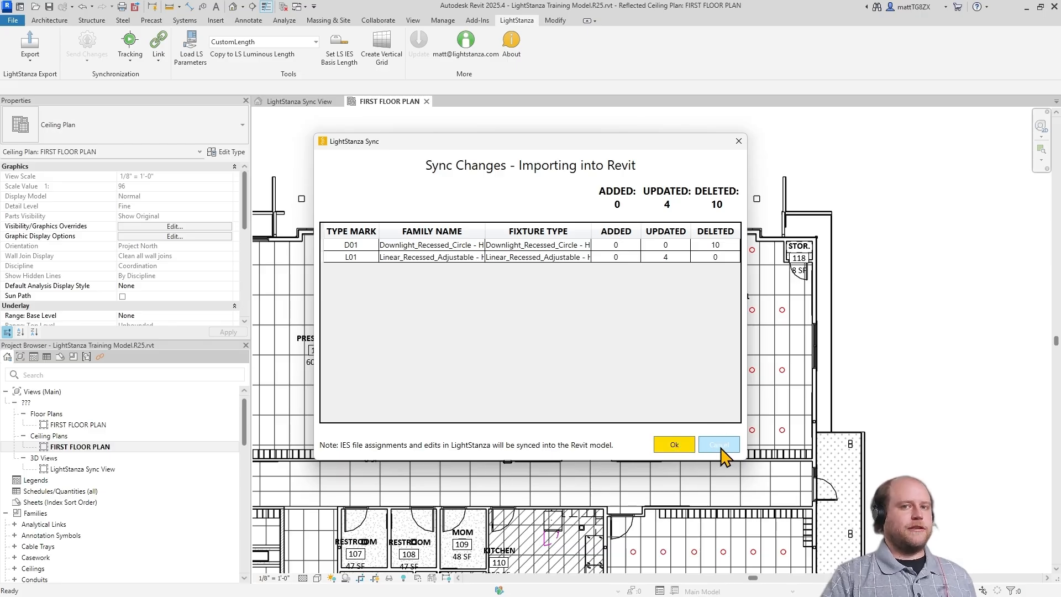
pyautogui.click(674, 444)
pyautogui.click(567, 585)
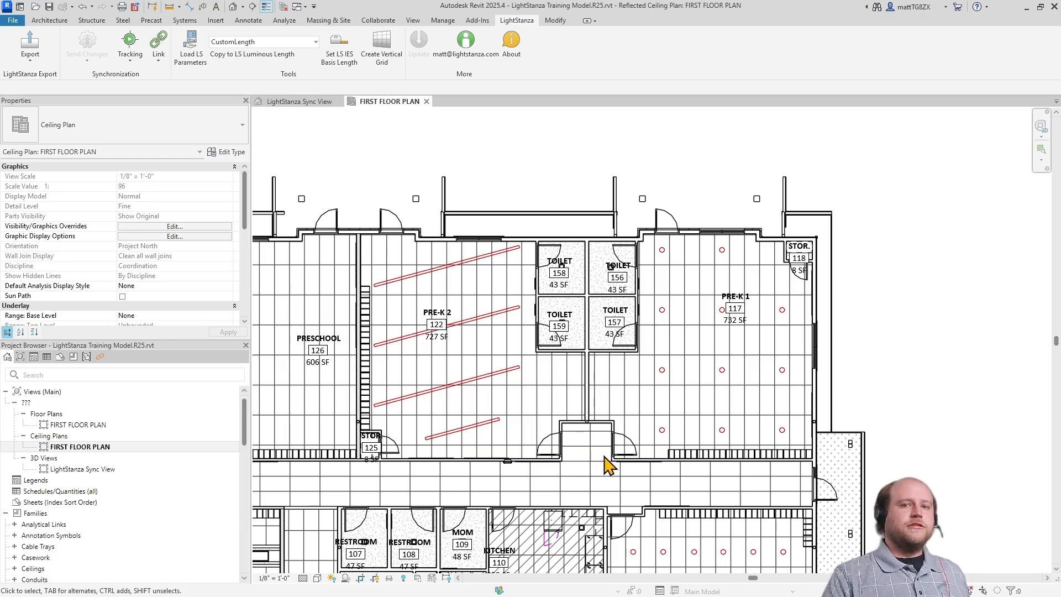
# Step: Switch back to LightStanza, open the Electric calculation's report and send its calc grids to the Revit ceiling plan
pyautogui.moveTo(606, 592)
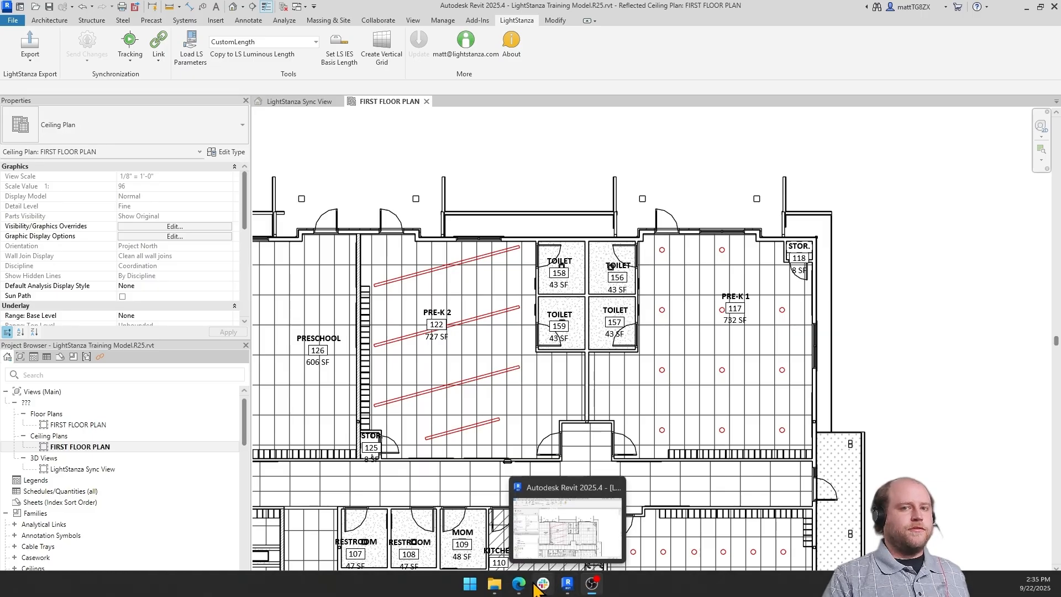
pyautogui.moveTo(517, 591)
pyautogui.click(547, 541)
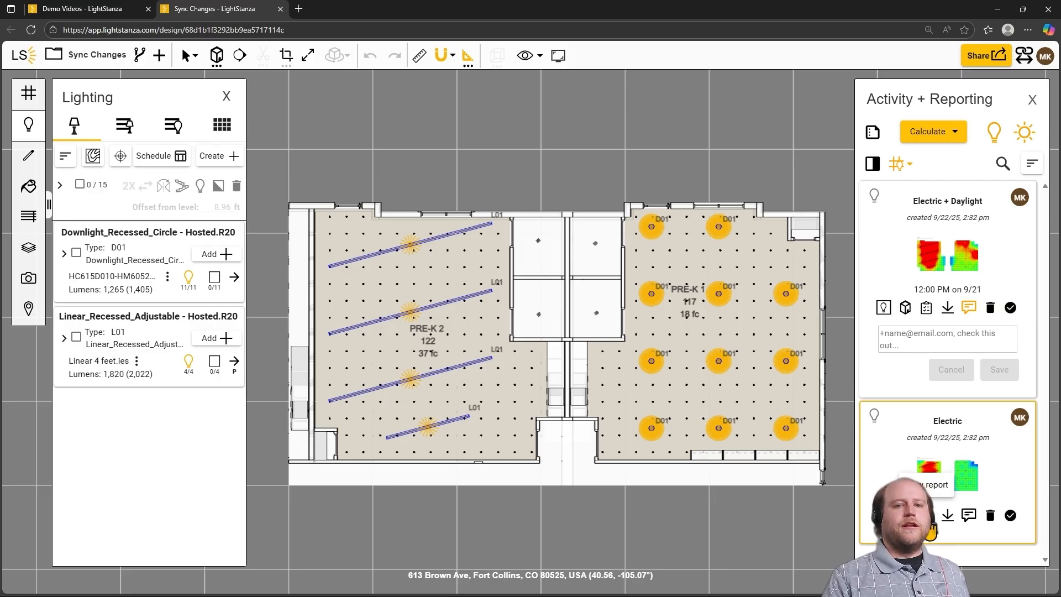
pyautogui.click(927, 518)
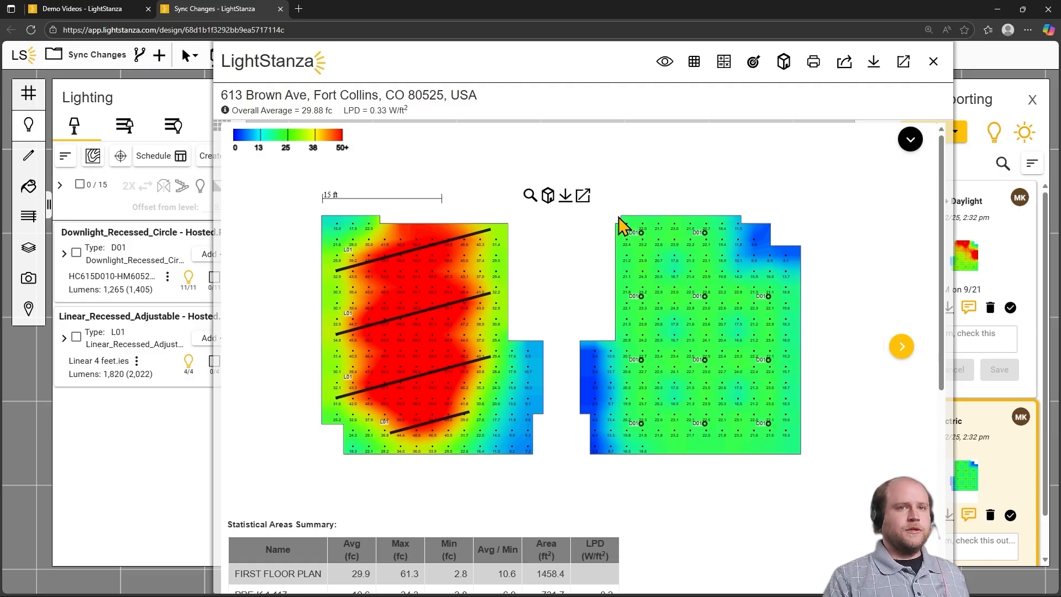
pyautogui.click(583, 196)
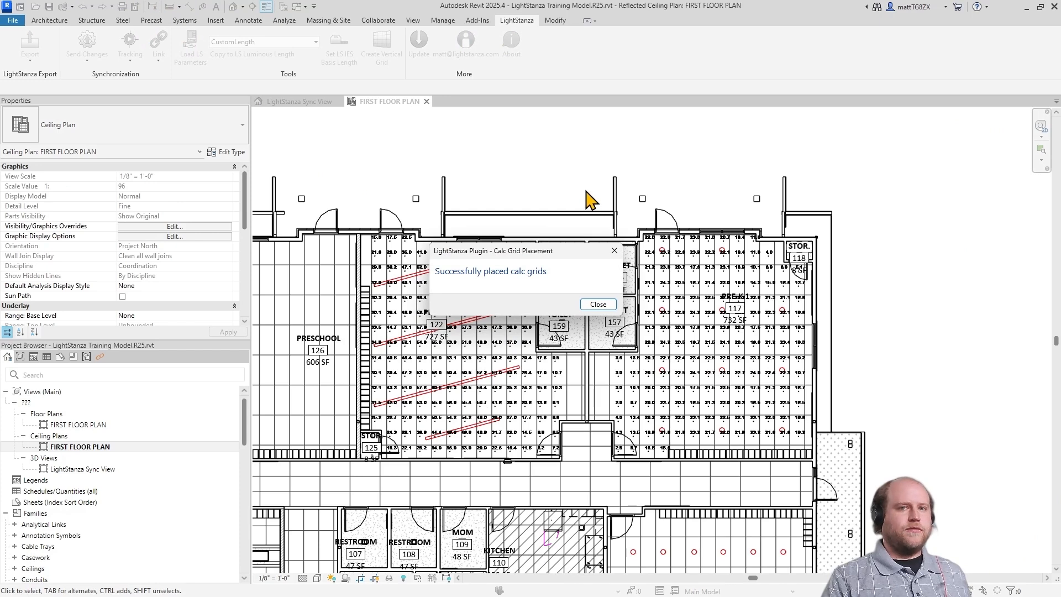
# Step: Dismiss the calc grid placement notice and inspect the calculation points placed in the two Pre-K rooms on the ceiling plan
pyautogui.click(599, 304)
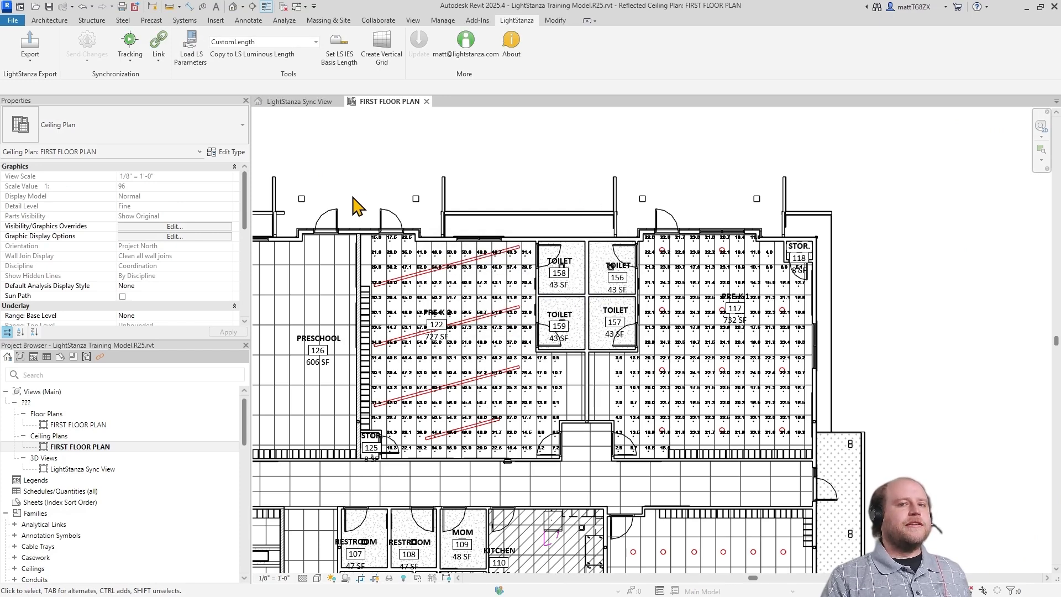
pyautogui.scroll(4, 439, 379)
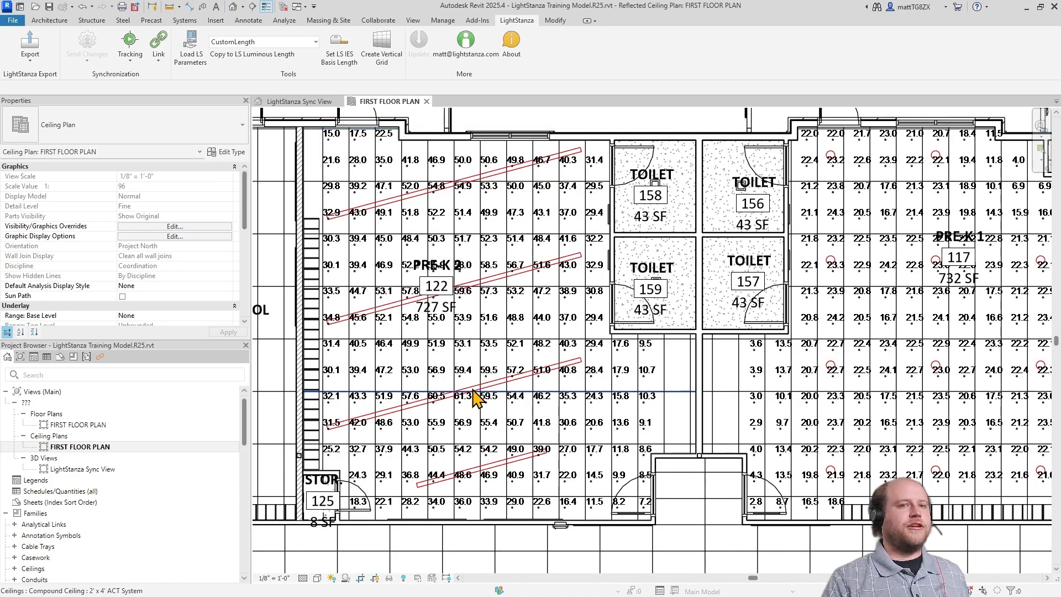
pyautogui.scroll(-3, 597, 449)
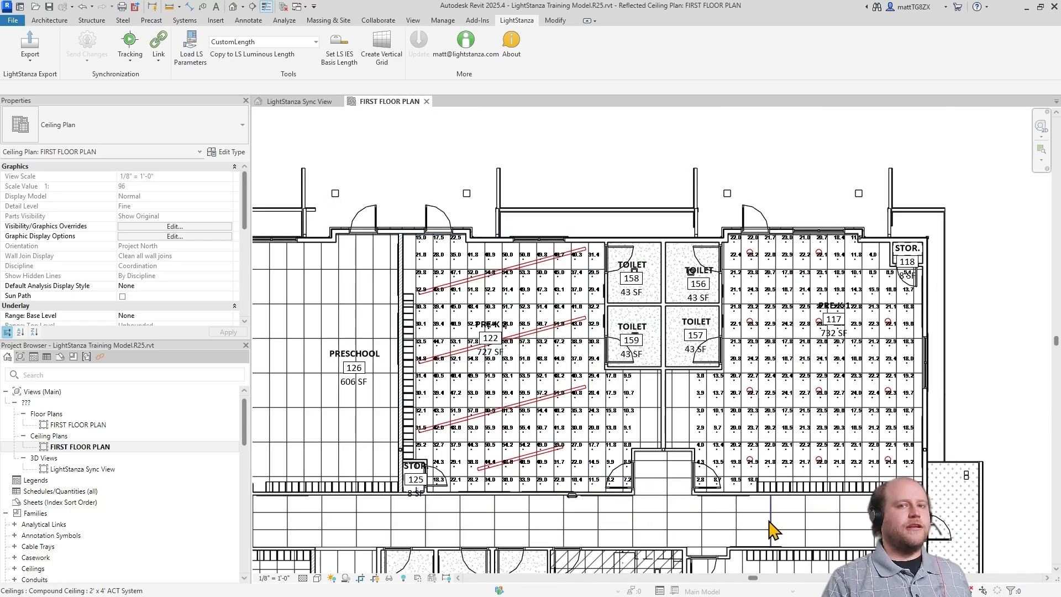
# Step: Switch to LightStanza, send the Electric report's schedules to Revit, and return to Revit to close the import notice
pyautogui.click(1026, 7)
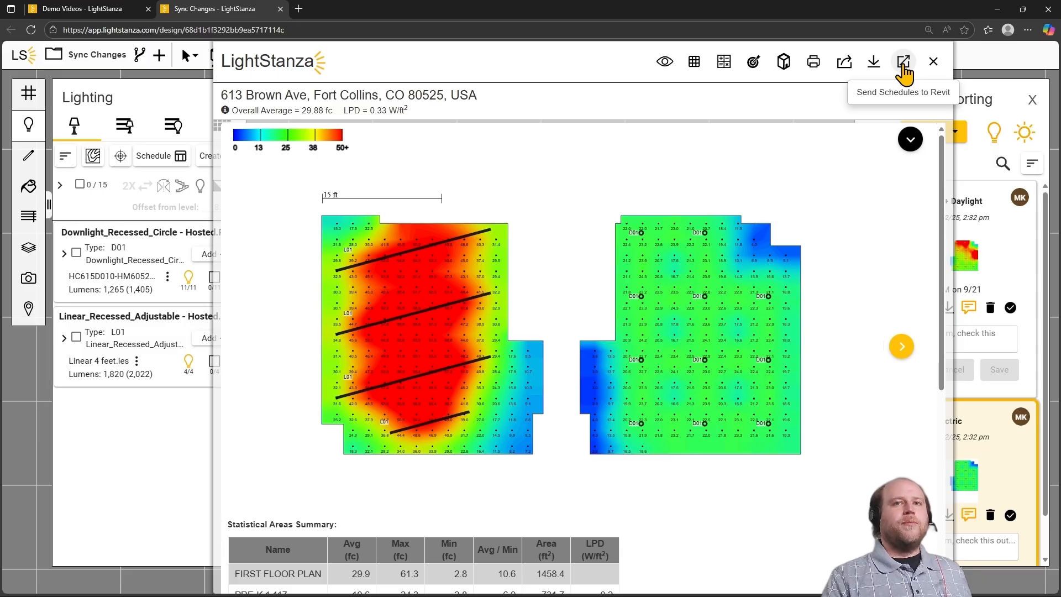
pyautogui.click(904, 62)
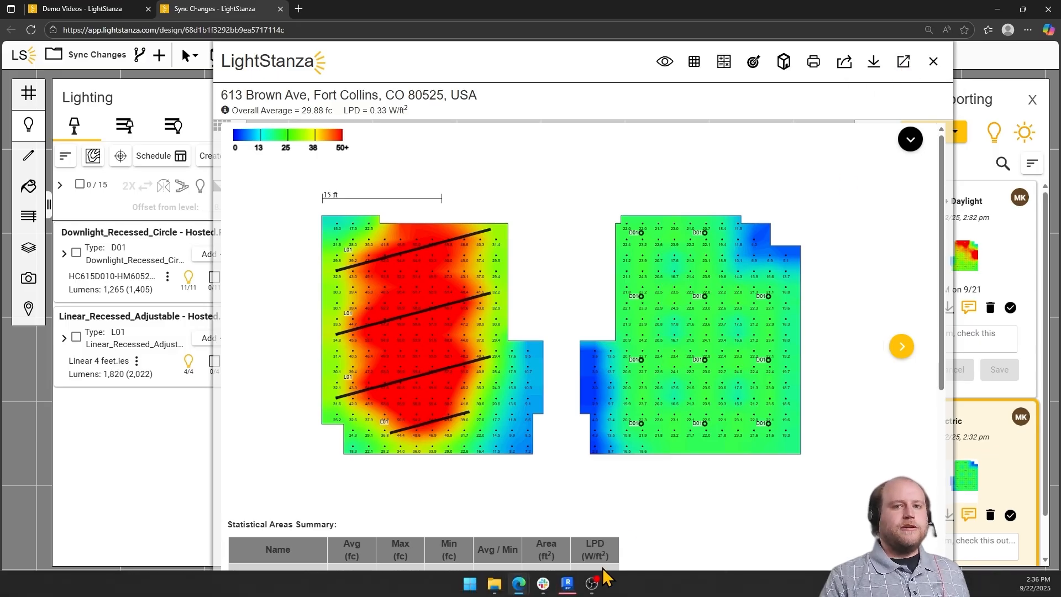
pyautogui.click(567, 584)
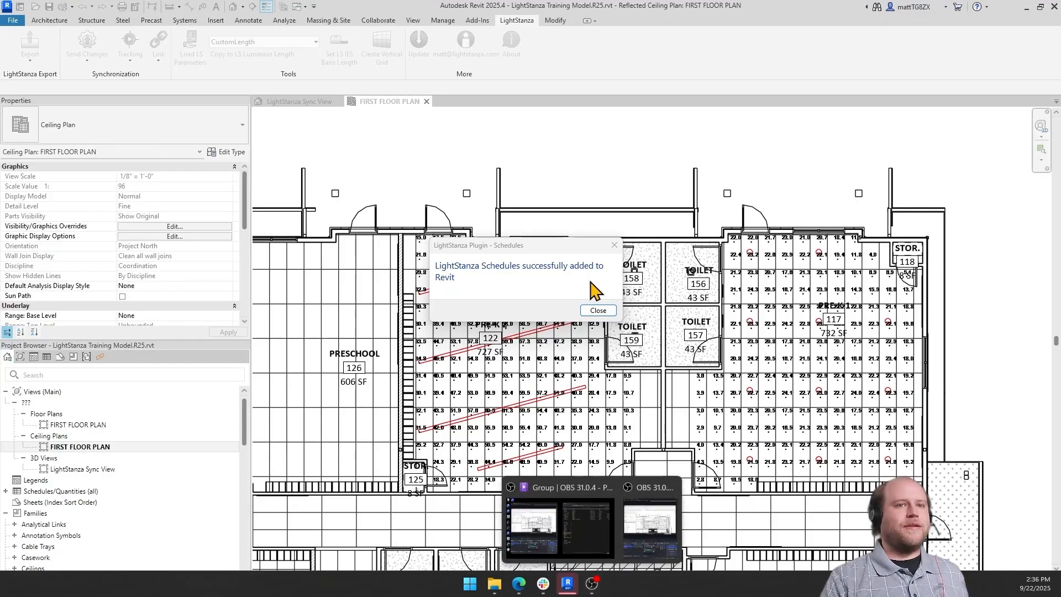
pyautogui.click(598, 311)
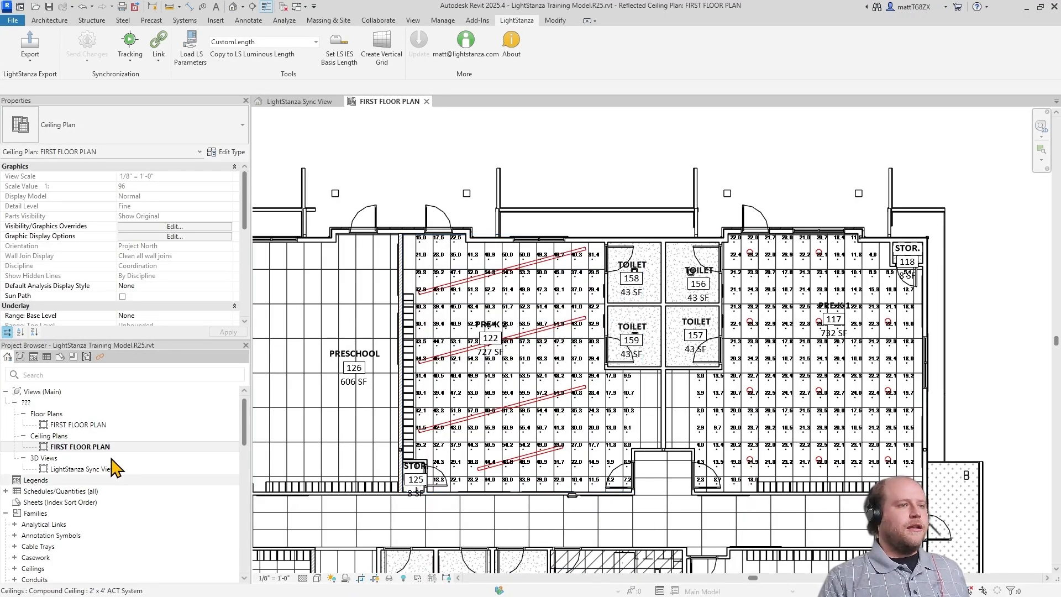
# Step: Open the imported LS Areas Summary and LS Luminaire Schedule in Revit to review their contents
pyautogui.doubleClick(18, 491)
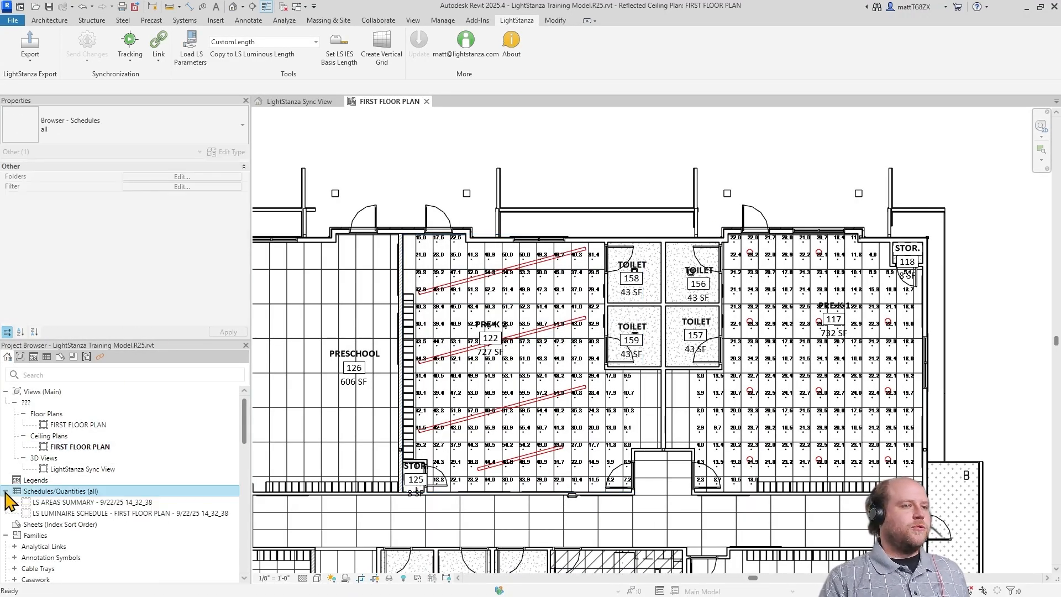
pyautogui.doubleClick(109, 503)
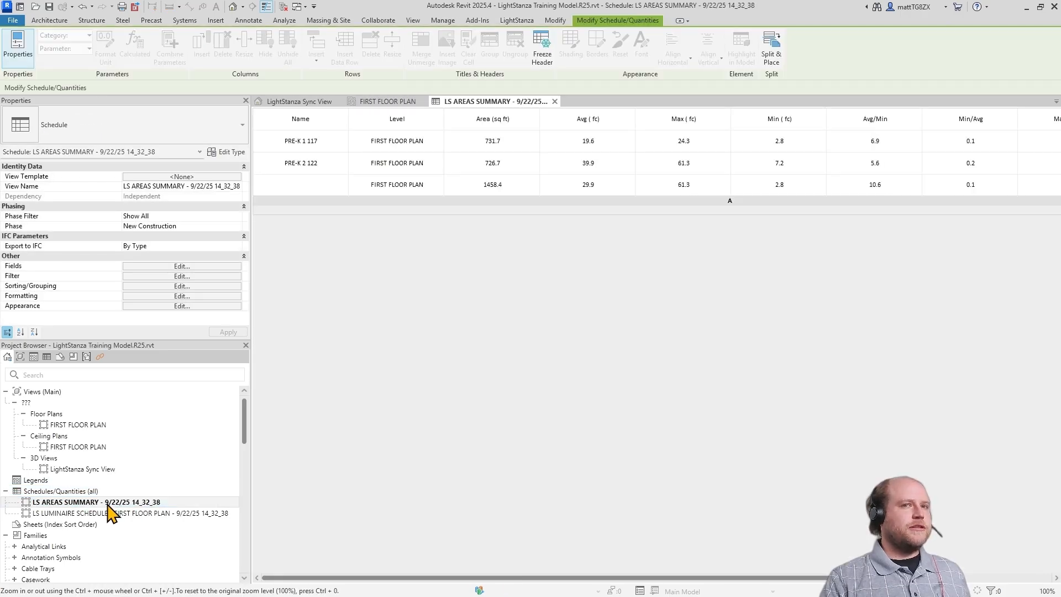
pyautogui.moveTo(423, 578); pyautogui.dragTo(300, 575)
pyautogui.doubleClick(138, 513)
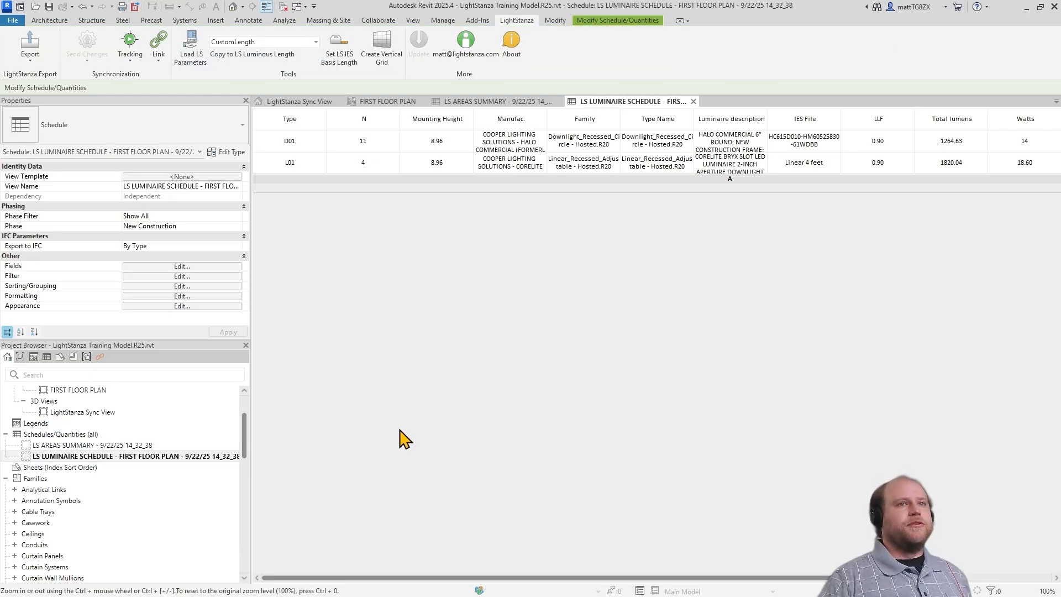
pyautogui.click(378, 21)
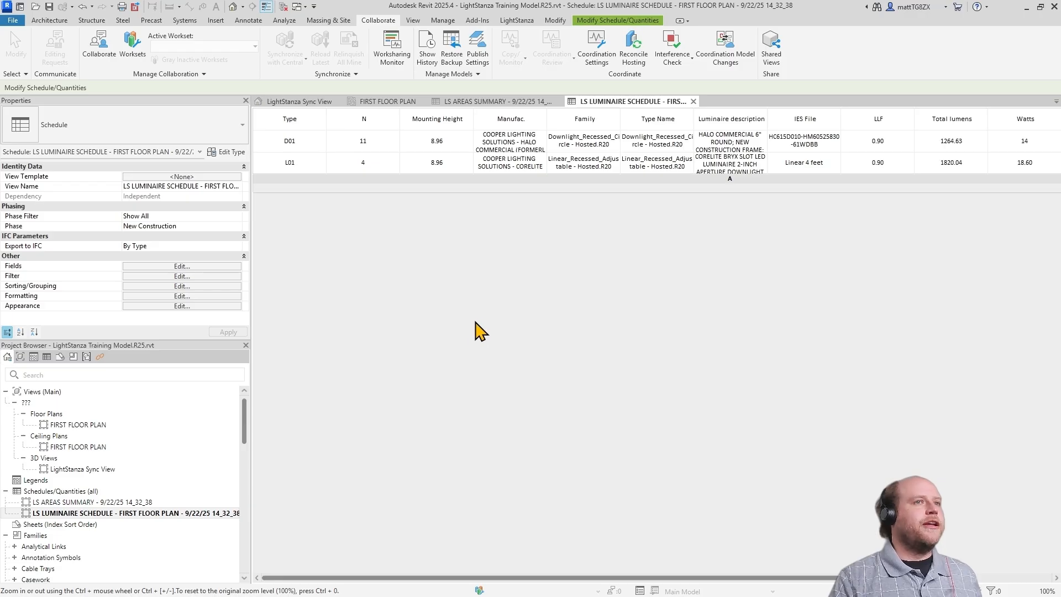
# Step: In the first floor ceiling plan, copy two recessed downlights of Pre-K 1 into the narrow alcove below Toilet 157
pyautogui.click(389, 105)
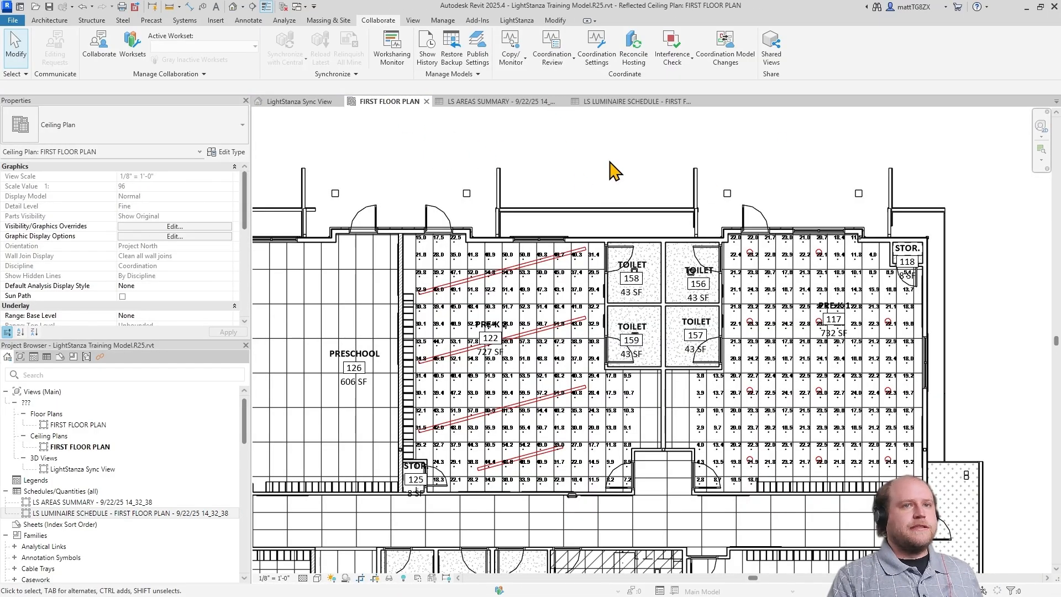
pyautogui.scroll(3, 813, 530)
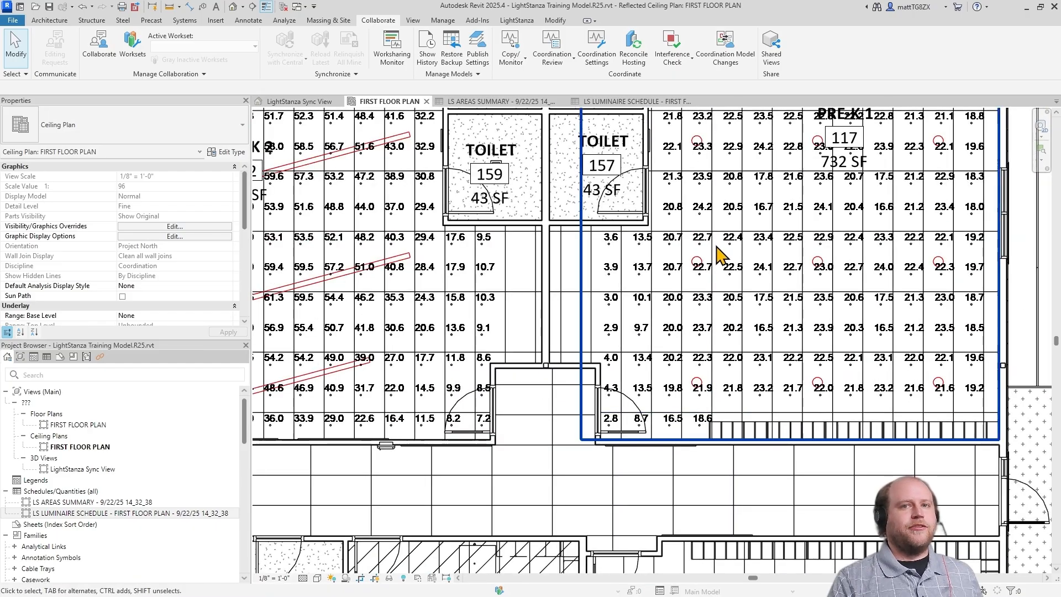
pyautogui.click(701, 263)
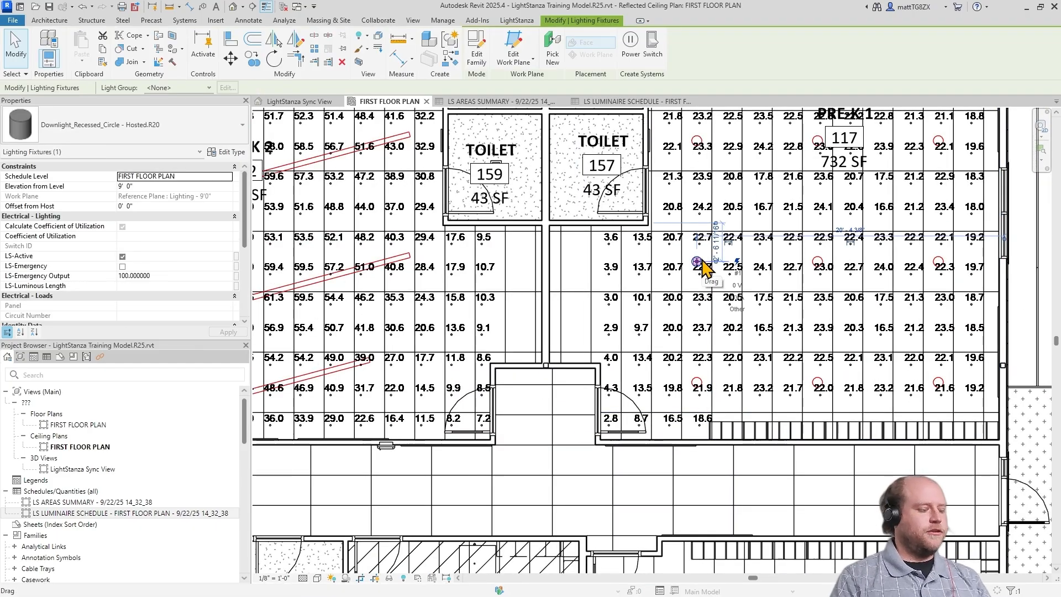
pyautogui.moveTo(701, 258); pyautogui.dragTo(616, 265)
pyautogui.click(696, 382)
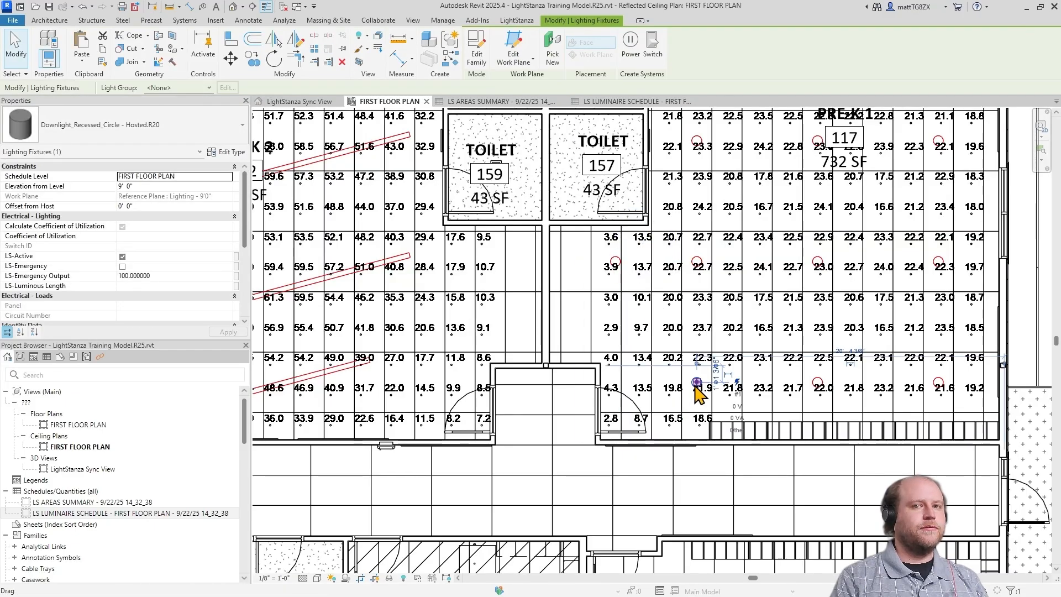
pyautogui.moveTo(695, 383); pyautogui.dragTo(615, 343)
# Step: Send the pending luminaire changes from Revit to the LightStanza design
pyautogui.click(516, 21)
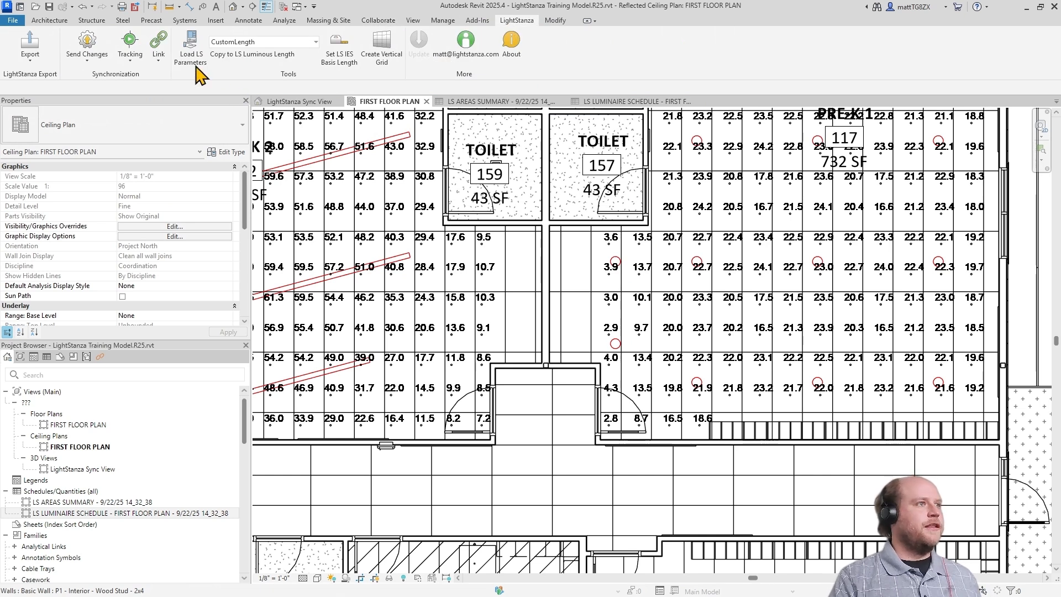
pyautogui.click(89, 65)
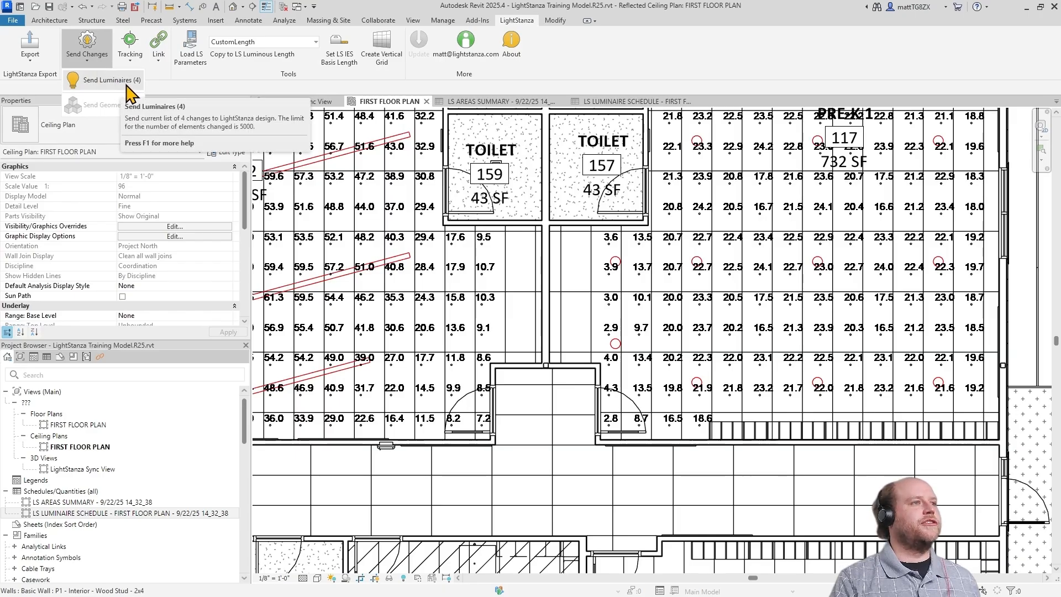
pyautogui.click(108, 80)
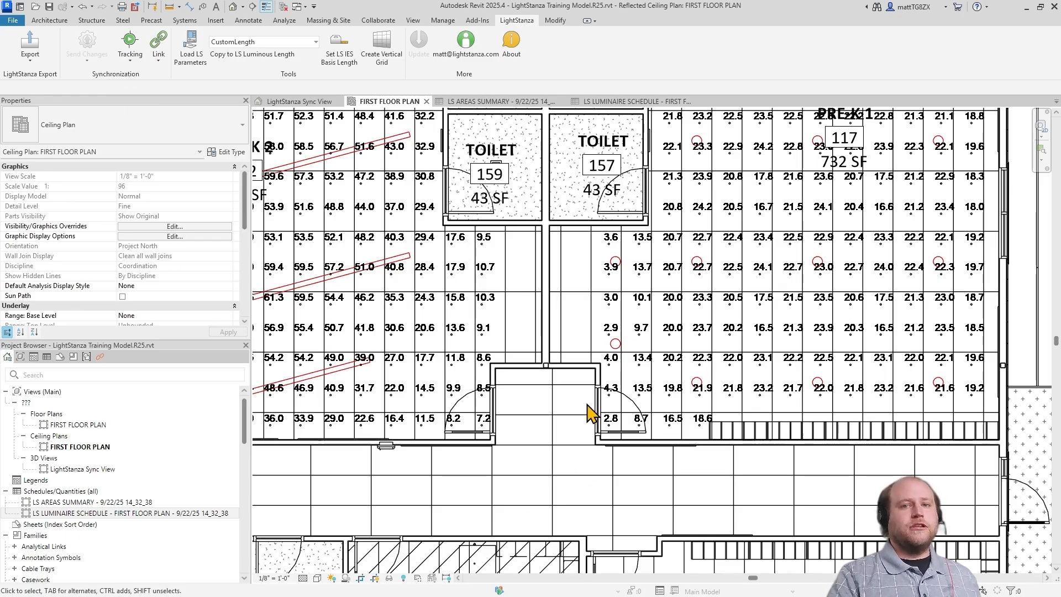
# Step: Delete the Exterior Storefront curtain wall on the east side of Pre-K 1 and send the geometry changes to LightStanza
pyautogui.moveTo(1042, 265); pyautogui.dragTo(895, 421, button='middle')
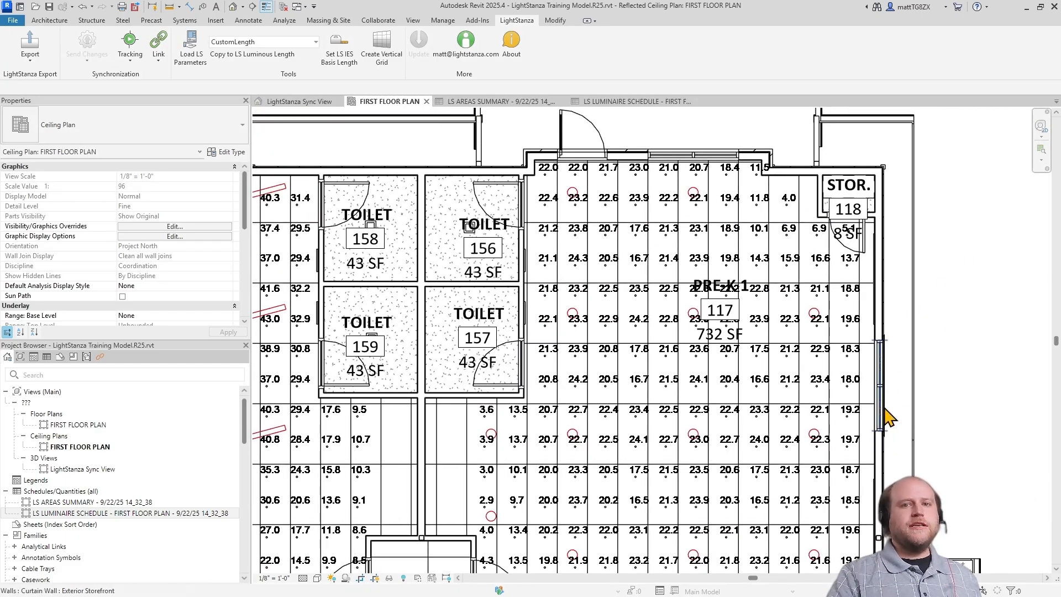
pyautogui.click(885, 410)
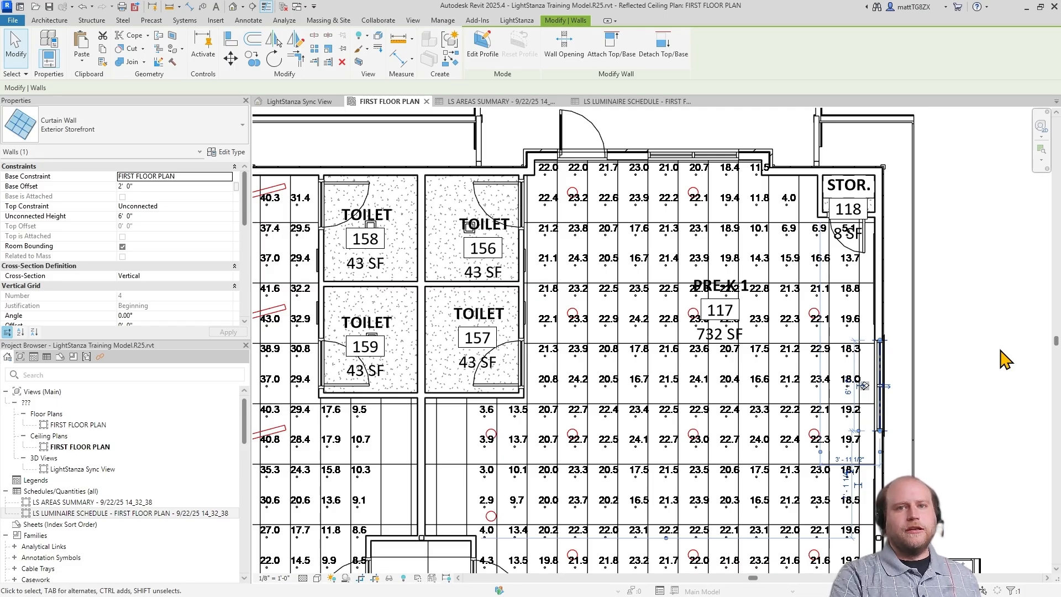
pyautogui.press('Delete')
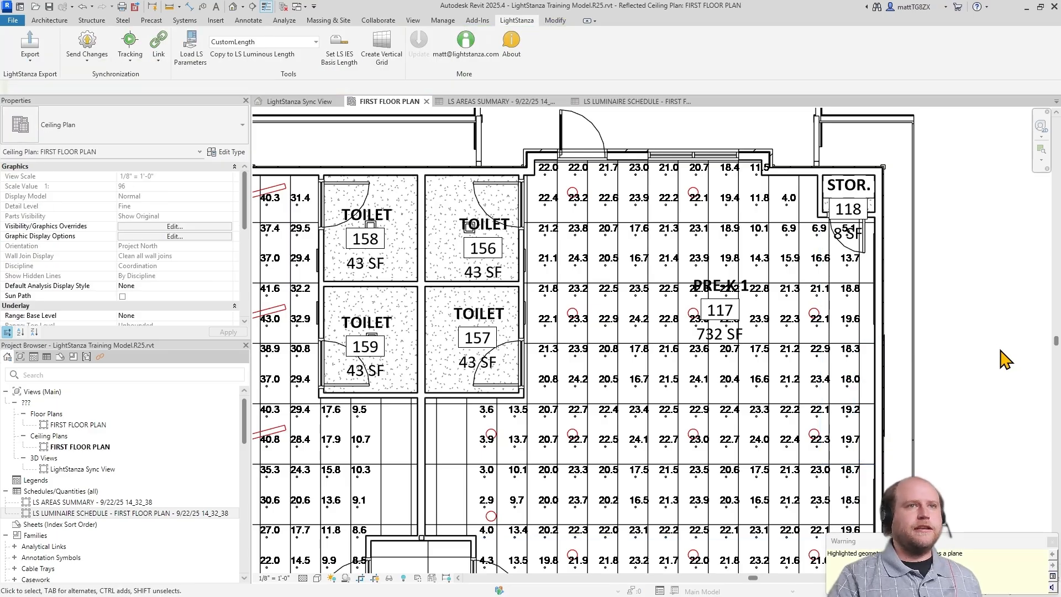
pyautogui.click(90, 63)
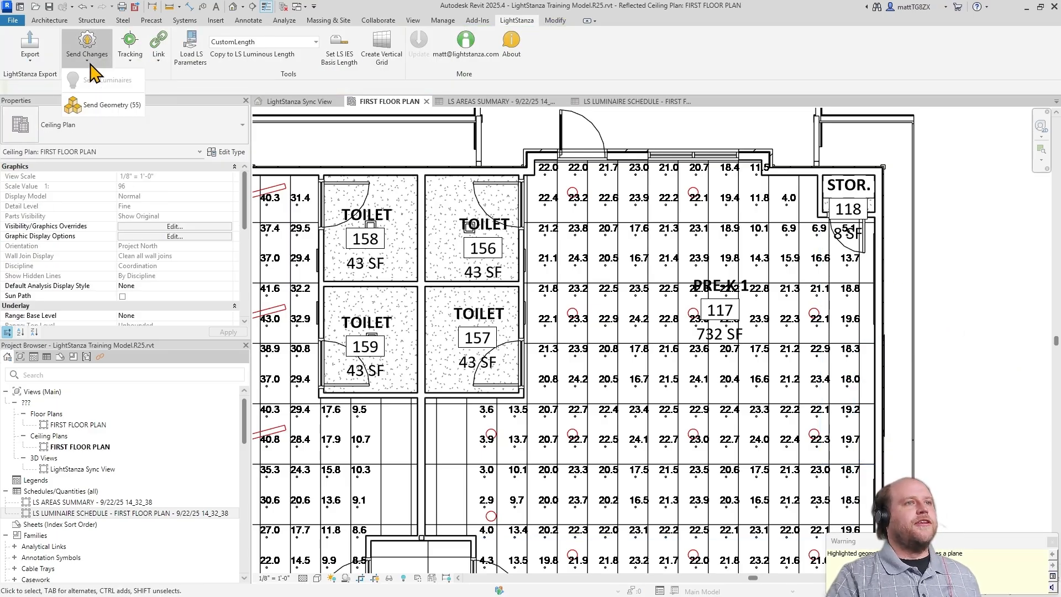
pyautogui.click(137, 112)
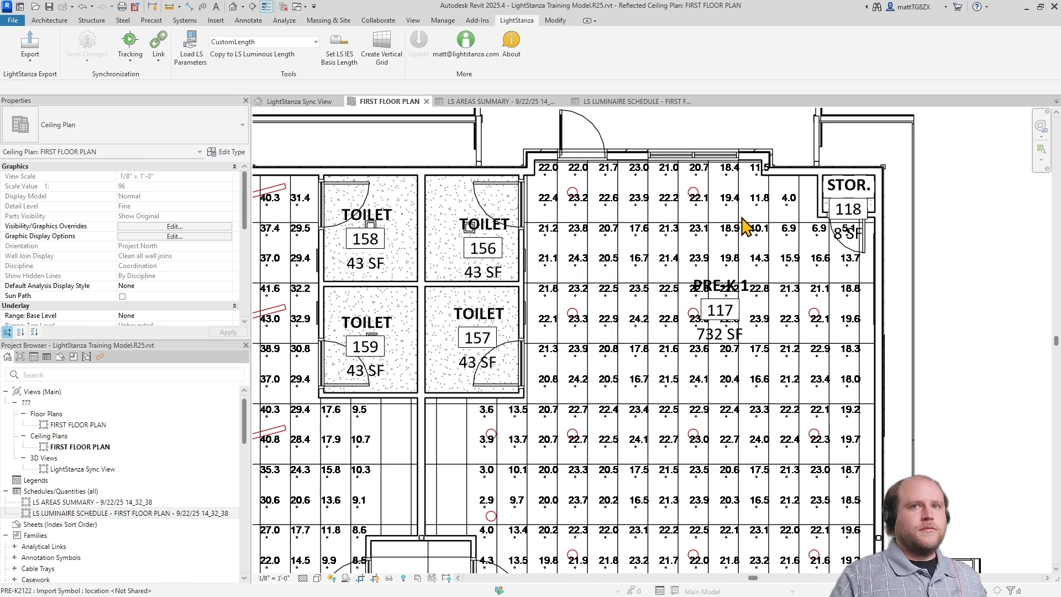
# Step: Switch to LightStanza and run an electric-only grid analysis of the updated design with normal luminaire mode and illuminance results
pyautogui.click(1027, 7)
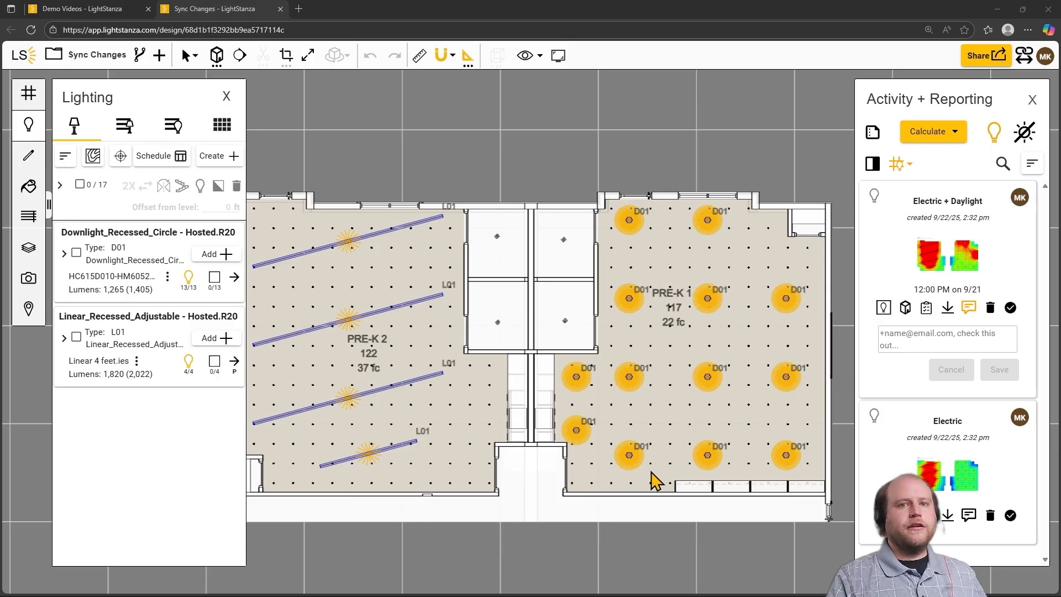
pyautogui.click(954, 133)
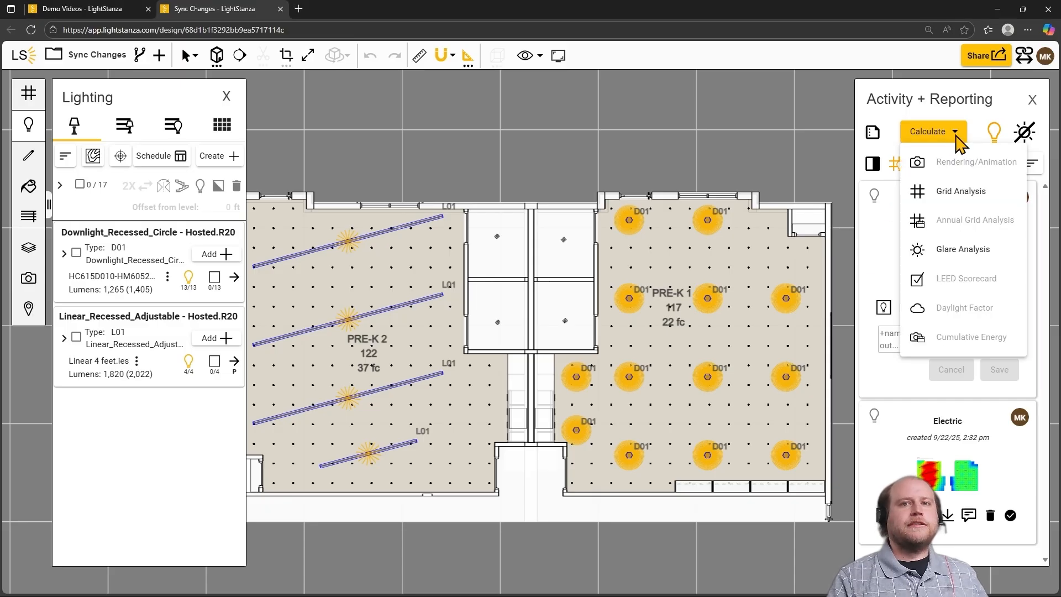
pyautogui.click(1013, 204)
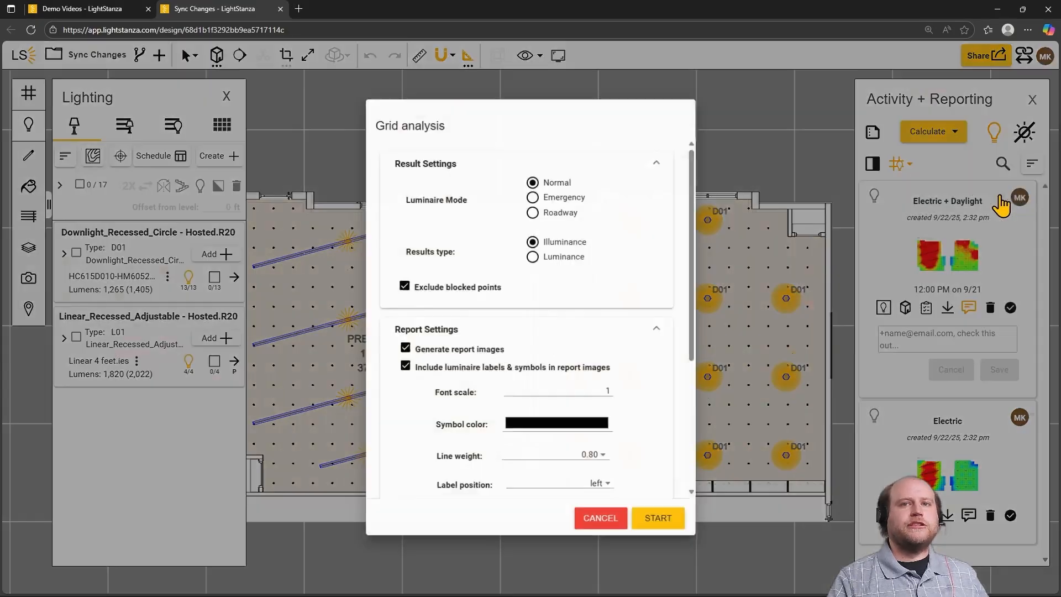
pyautogui.click(676, 518)
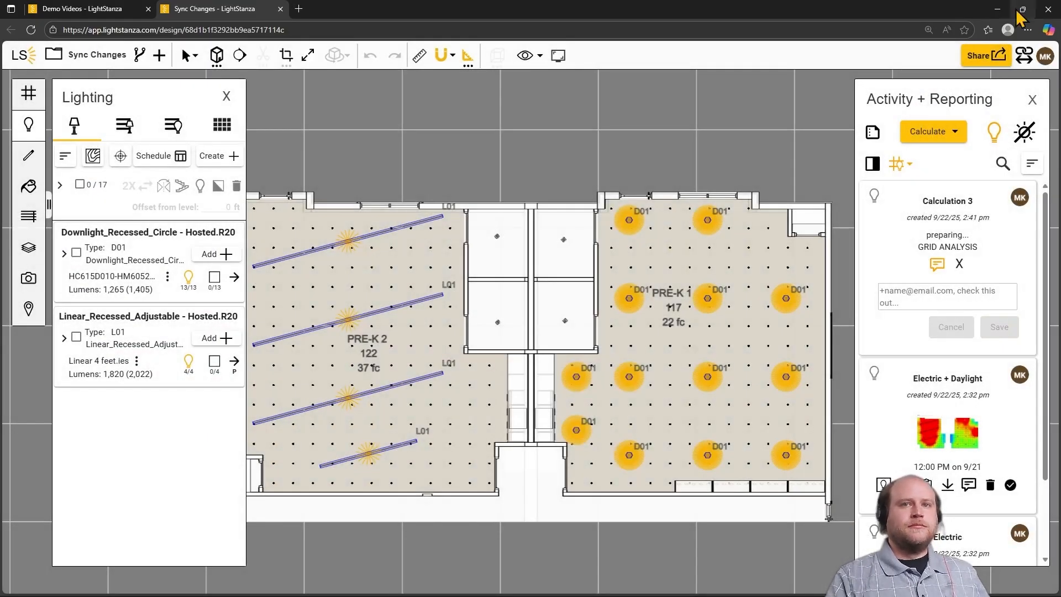
# Step: Enable daylight and start another grid analysis of the updated design for September 21 at 12 PM
pyautogui.click(1024, 136)
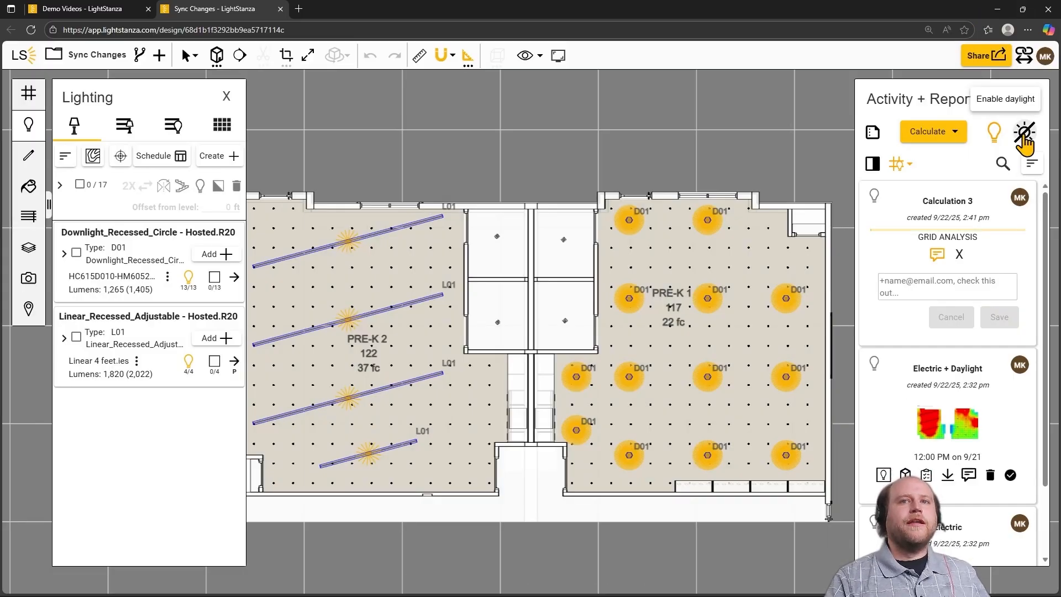
pyautogui.click(936, 135)
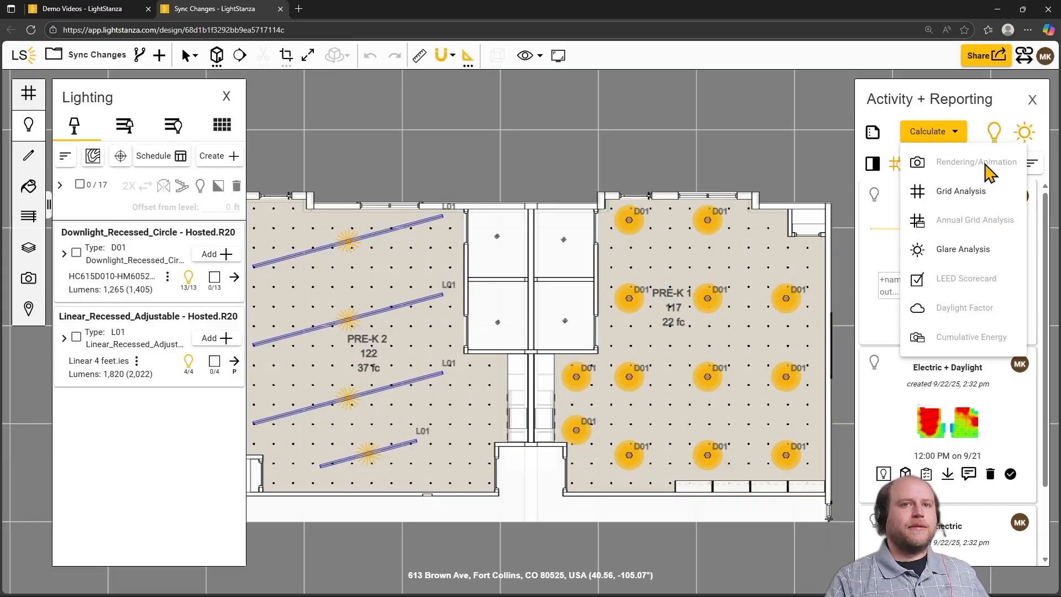
pyautogui.click(961, 191)
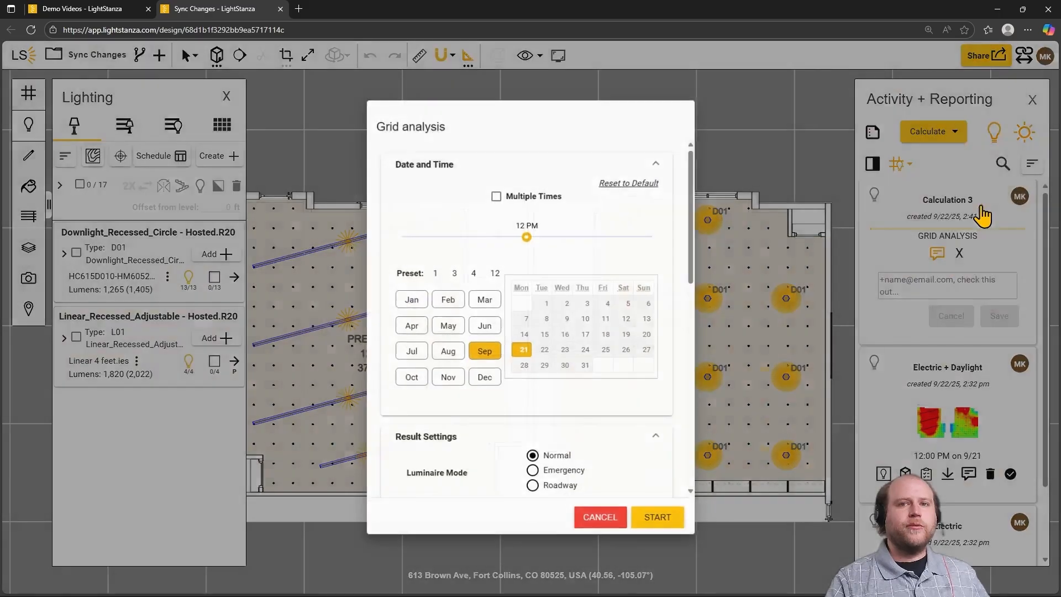
pyautogui.click(658, 516)
# Step: Rename Calculation 3 to "Electric, Additional Luminaires" and Calculation 4 to "Electric + Daylight East Window Removed"
pyautogui.doubleClick(972, 369)
pyautogui.write('Electric, Additi')
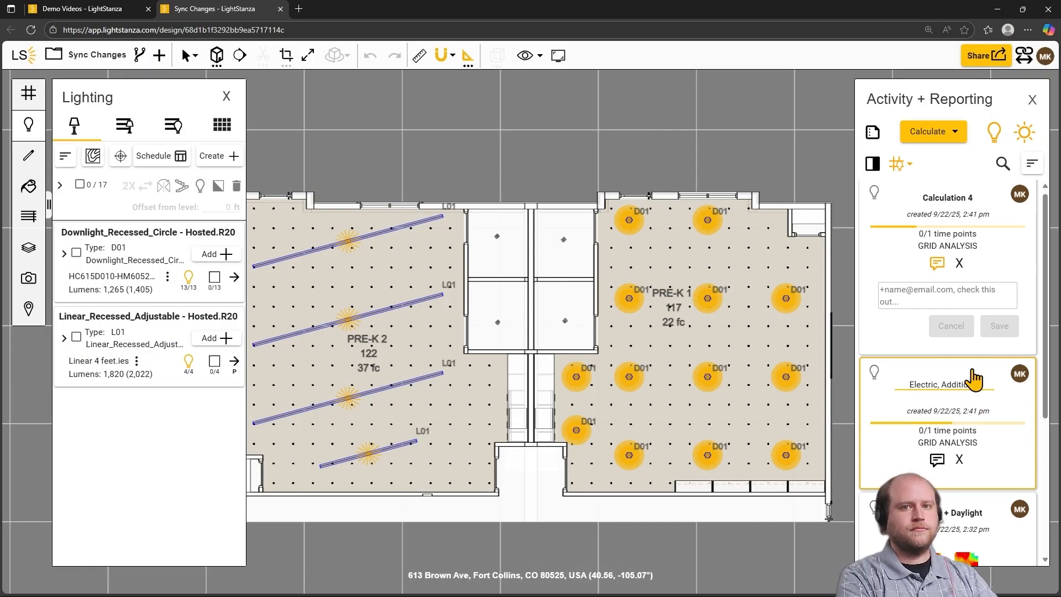
pyautogui.write('onal Linearres')
pyautogui.press('Return')
pyautogui.doubleClick(947, 198)
pyautogui.write('Electric + Daylight')
pyautogui.write(' East Window Removed')
pyautogui.press('Return')
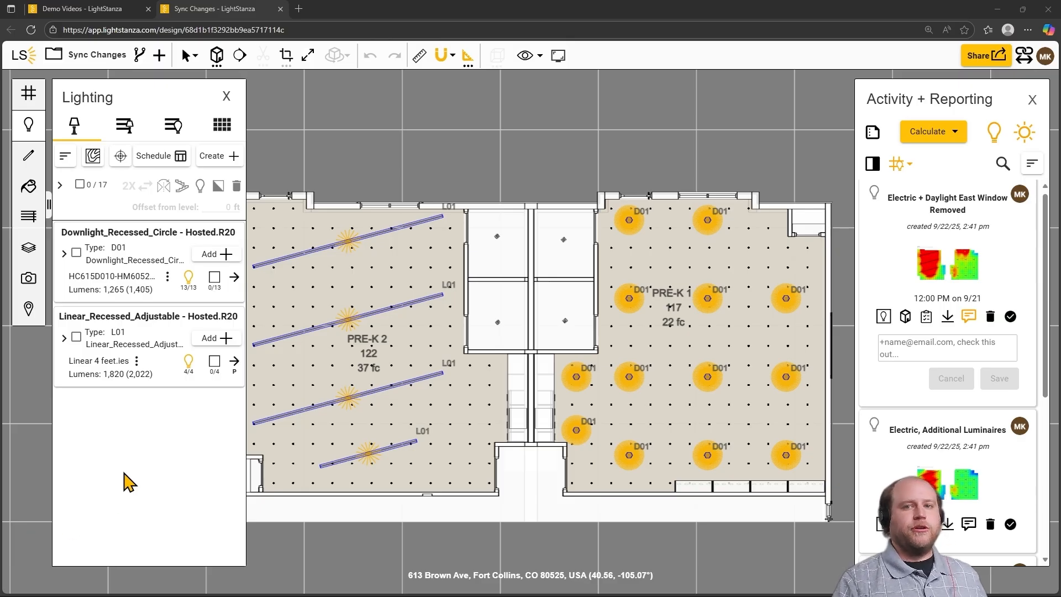
# Step: Compare the "Electric + Daylight East Window Removed" calculation side by side with the original "Electric + Daylight" one
pyautogui.click(872, 164)
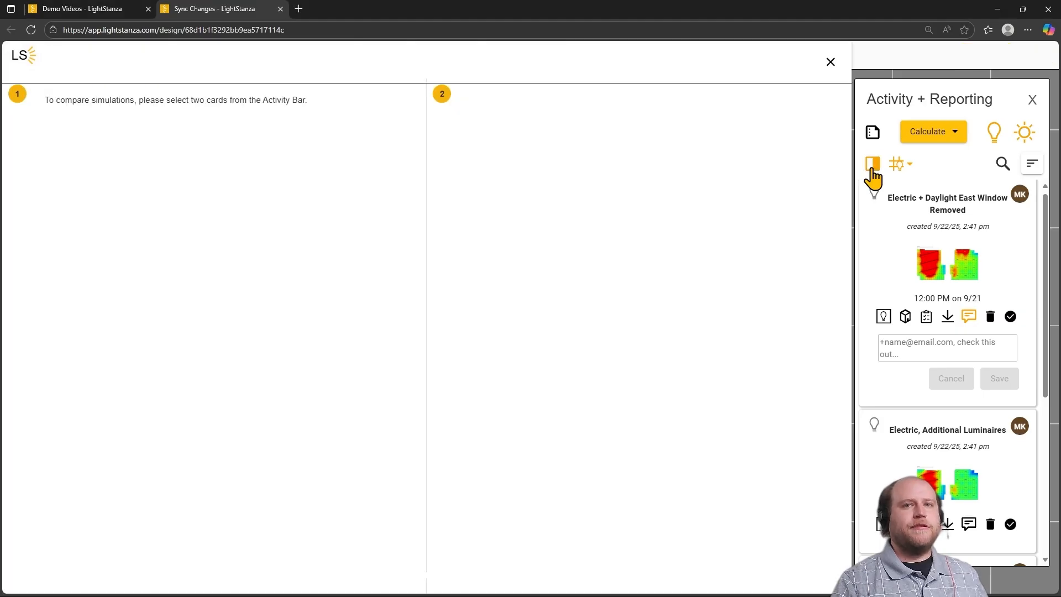
pyautogui.click(890, 252)
pyautogui.scroll(-2, 883, 237)
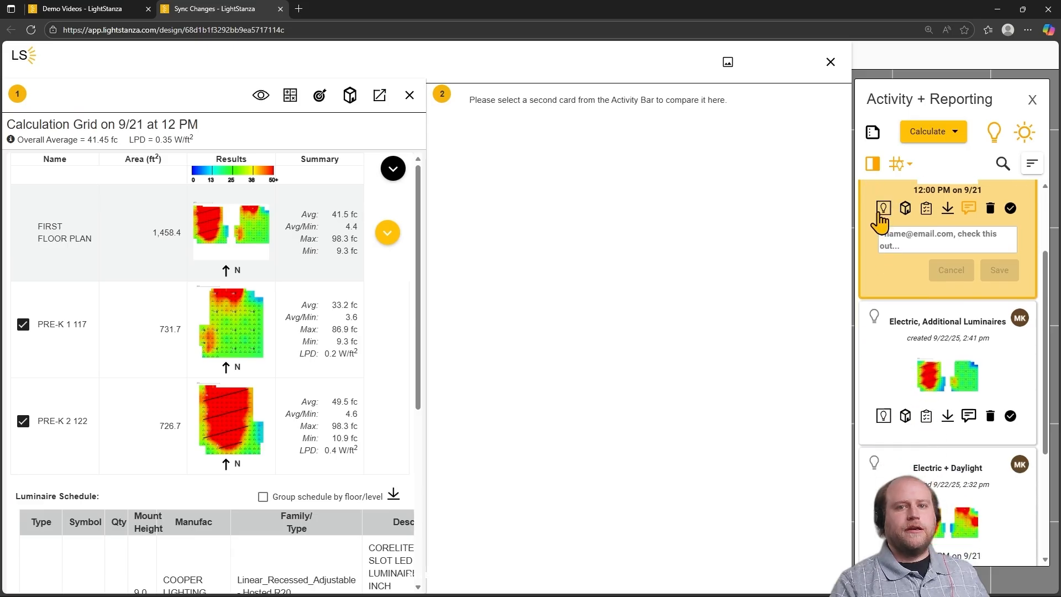
pyautogui.click(872, 500)
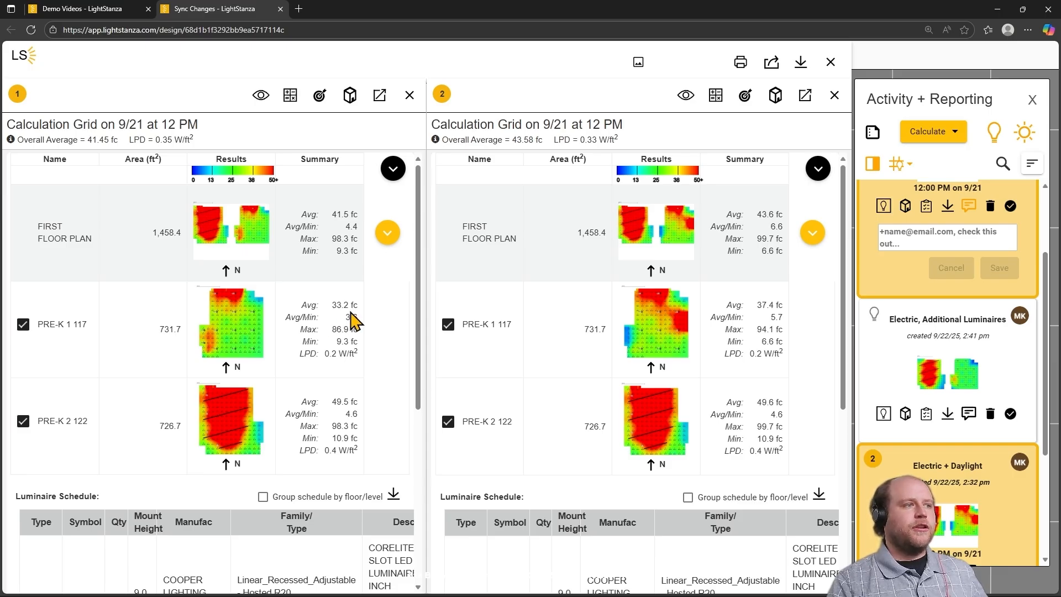
pyautogui.moveTo(201, 338)
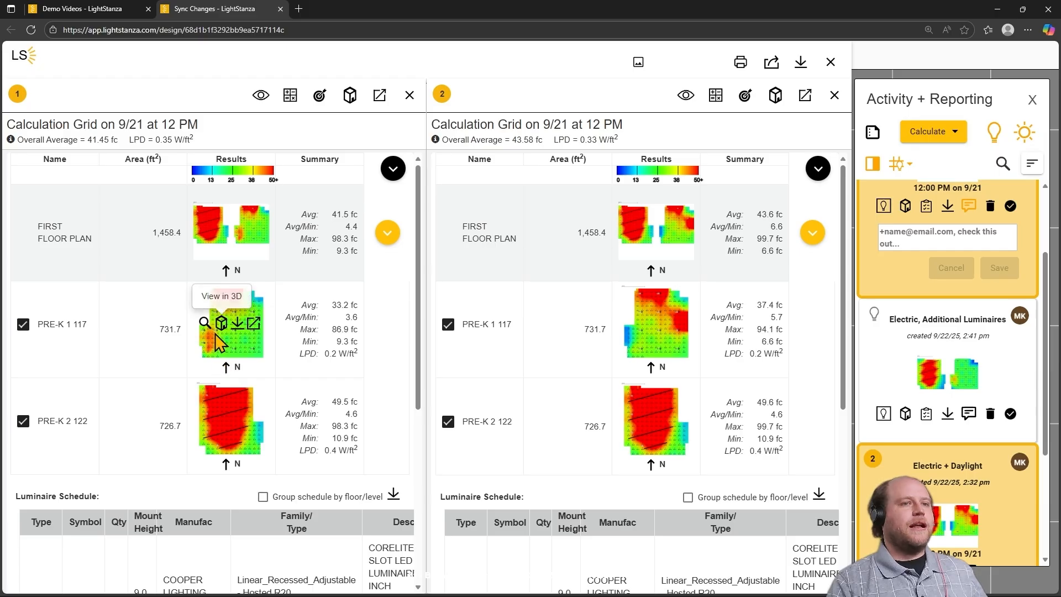